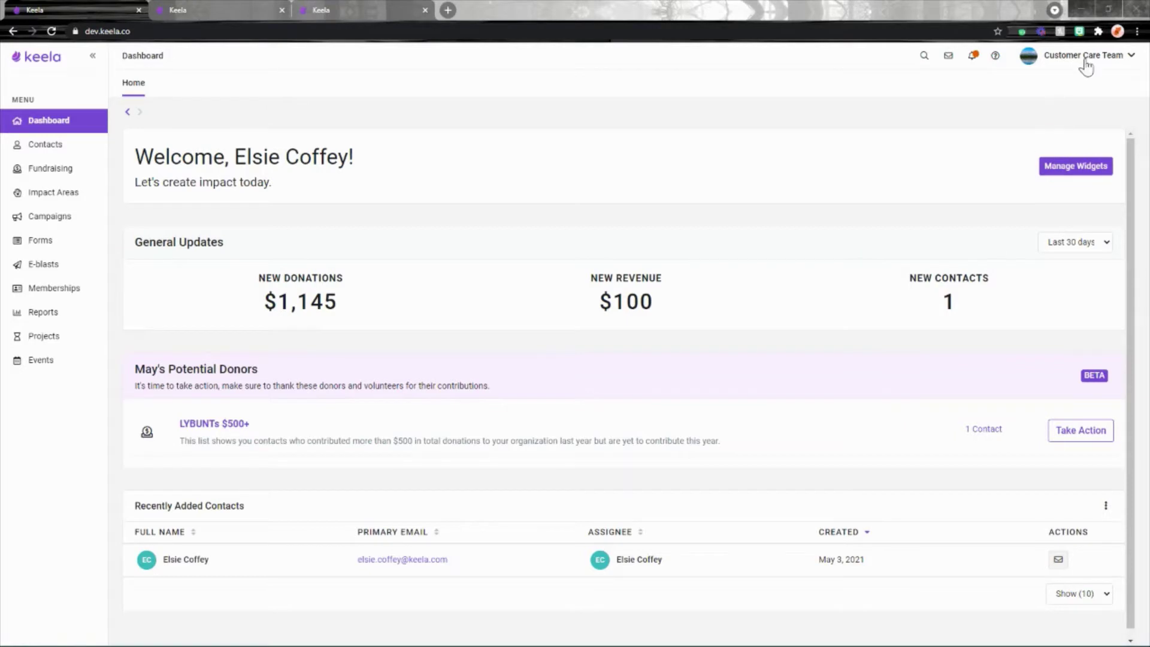
Review the organization's default receipt and email settings, including the acknowledgement letters list, and preview the donation letter
left_click(1084, 57)
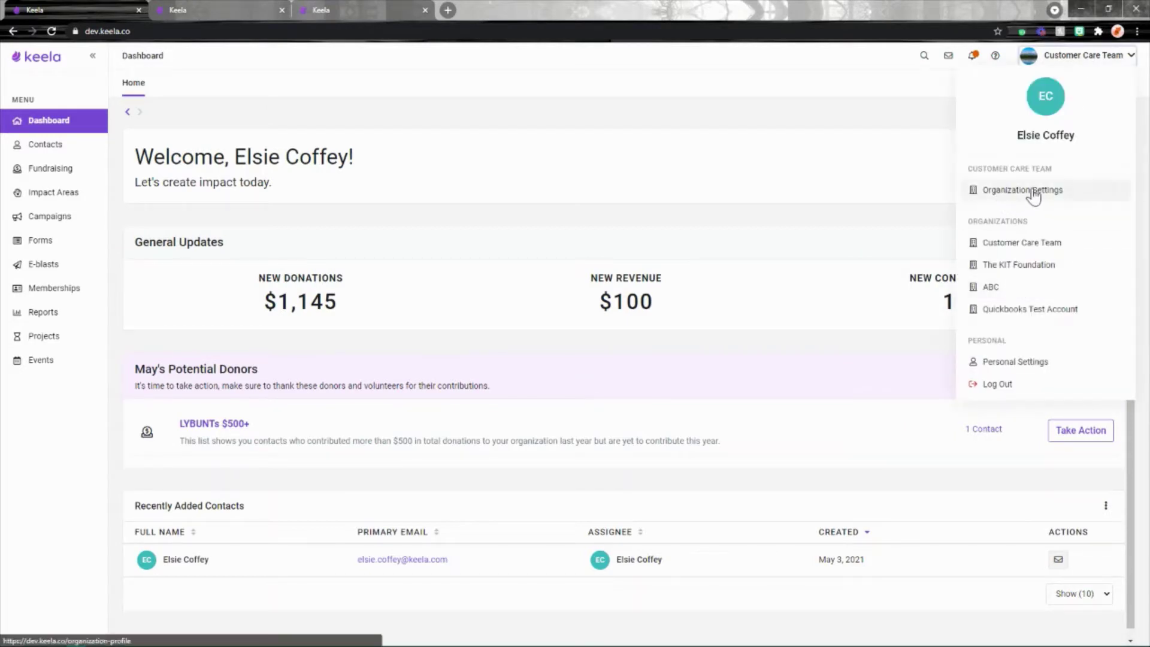
left_click(1033, 192)
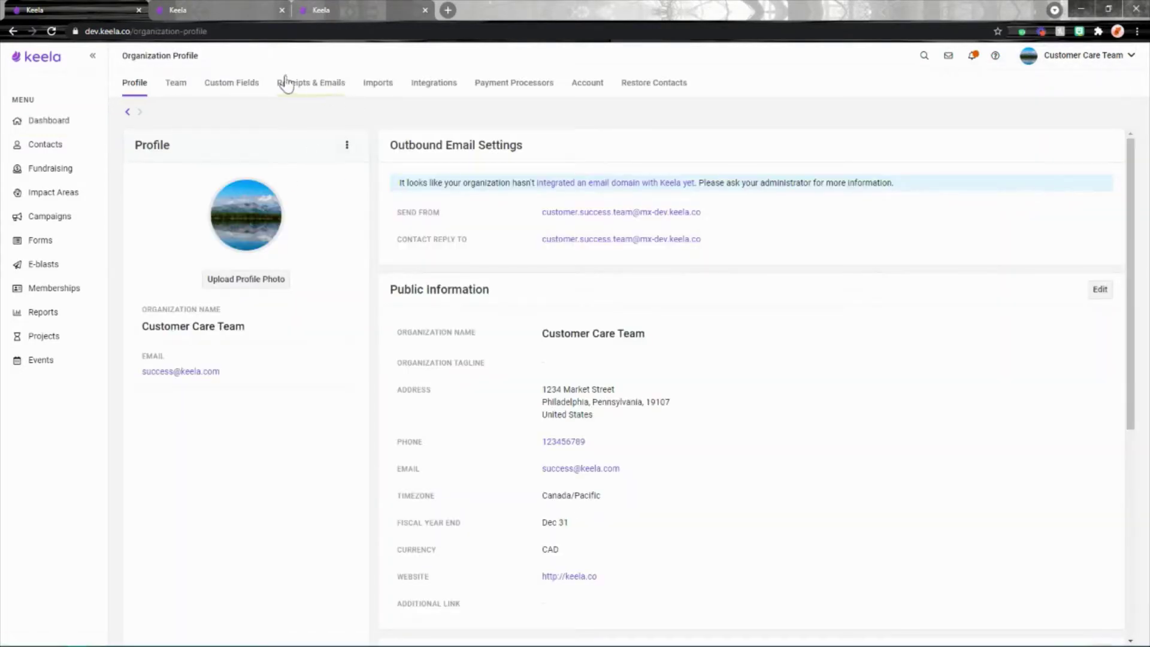
left_click(309, 85)
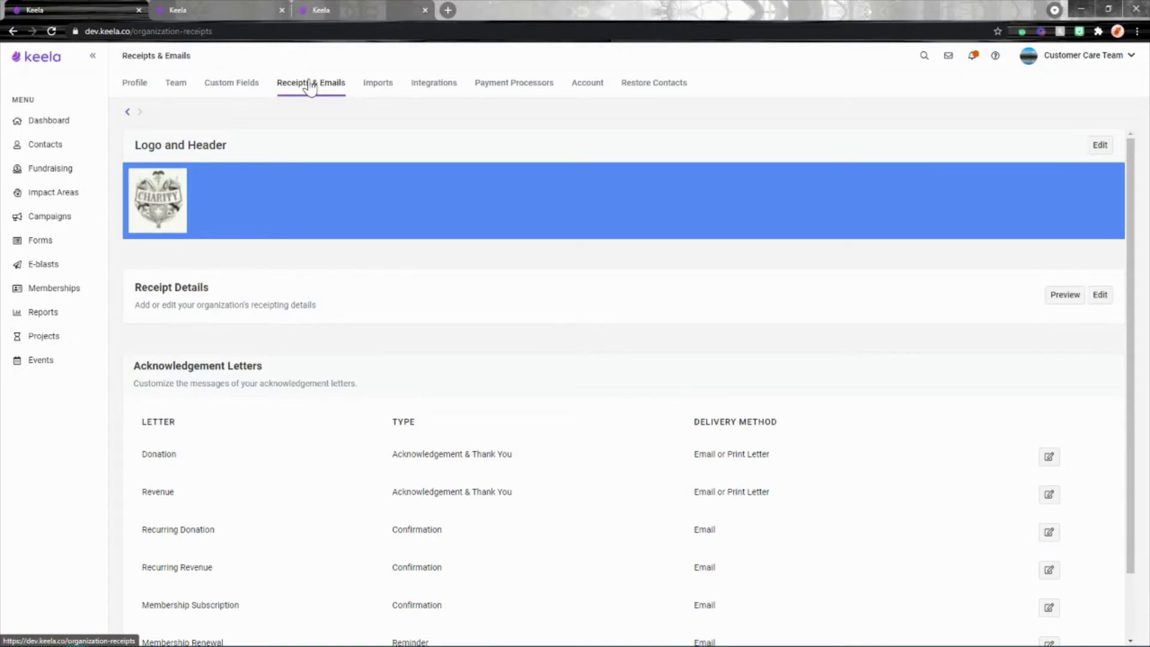
scroll(393, 451, "down", 2)
scroll(305, 492, "up", 2)
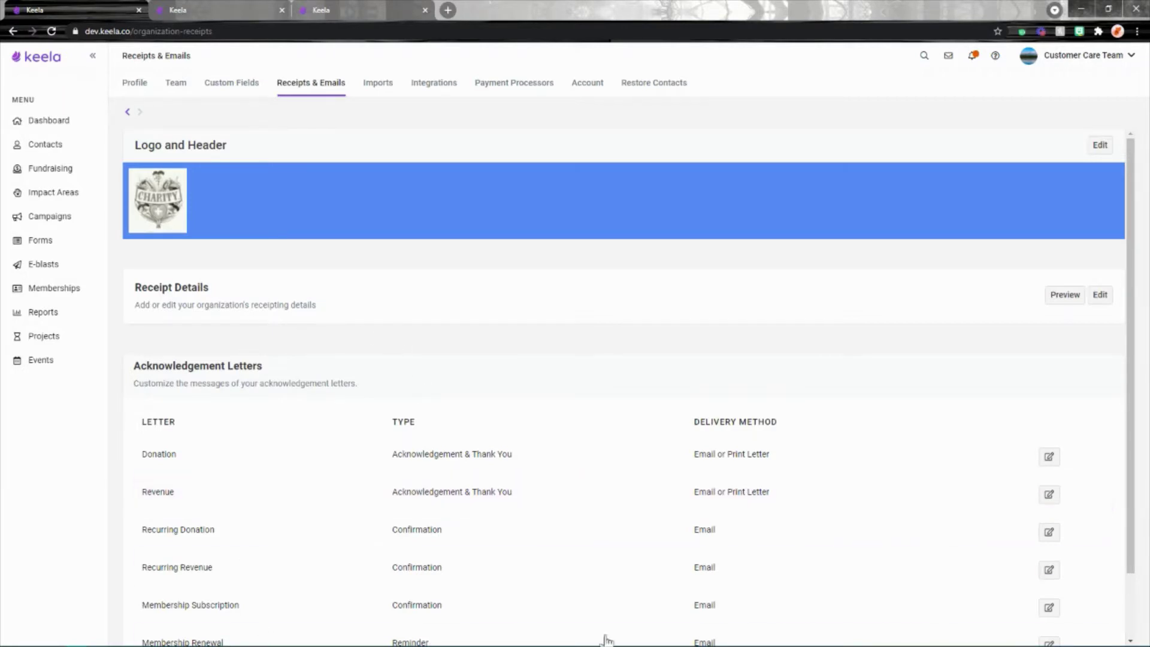
scroll(612, 456, "down", 2)
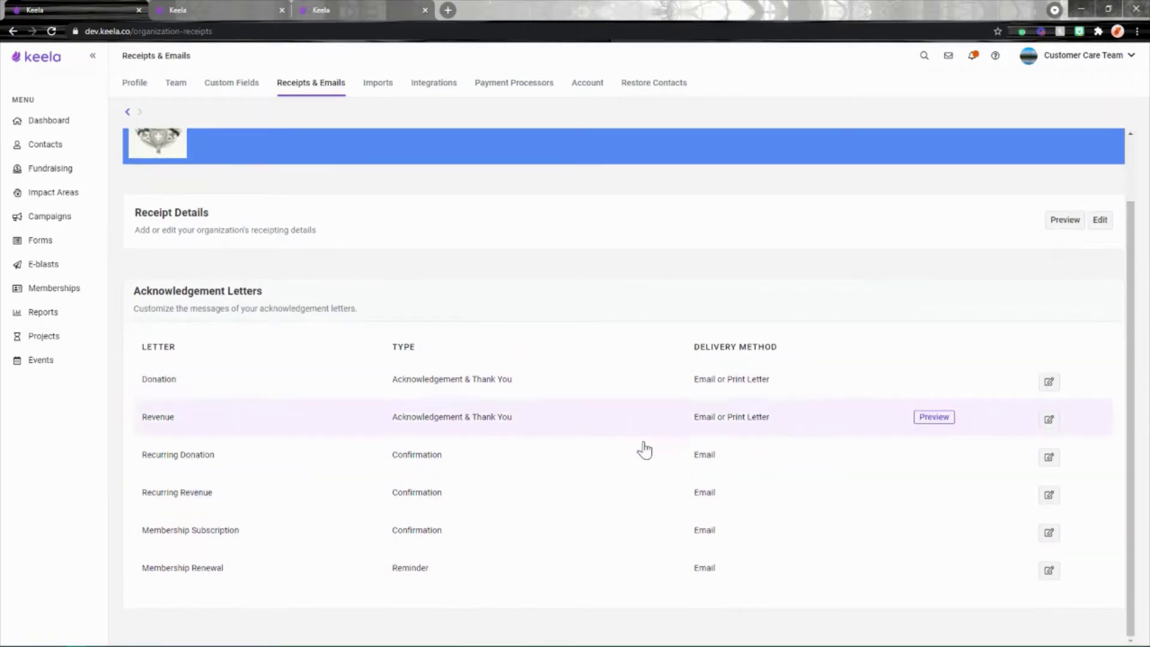
scroll(653, 458, "up", 2)
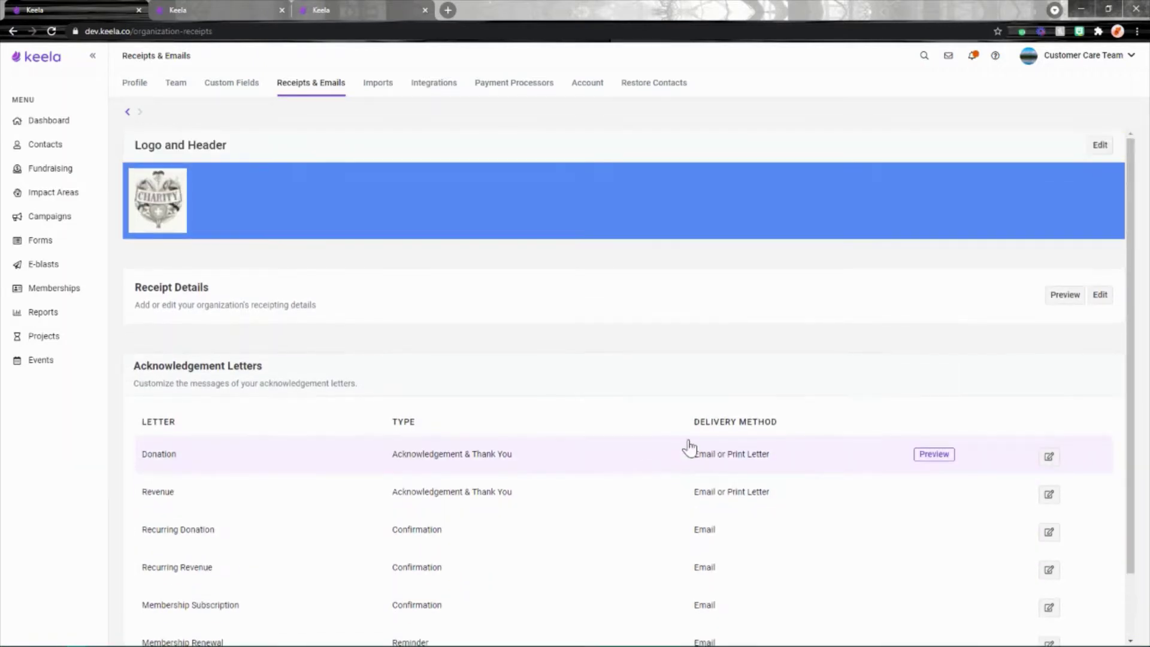
scroll(1006, 426, "down", 2)
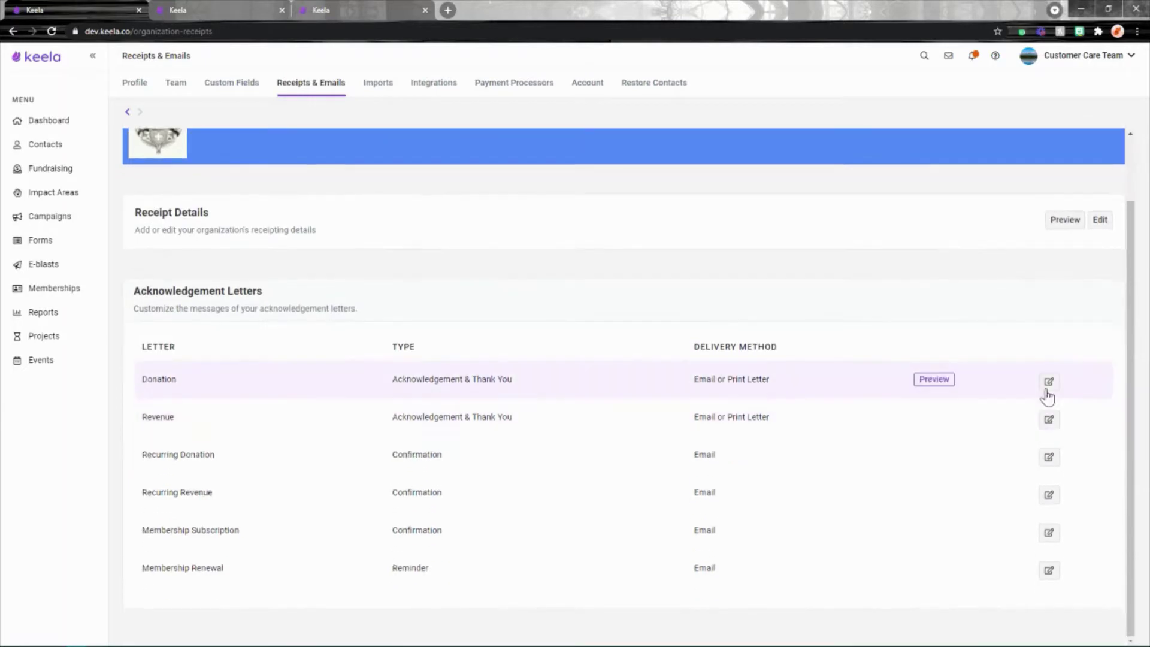
left_click(935, 384)
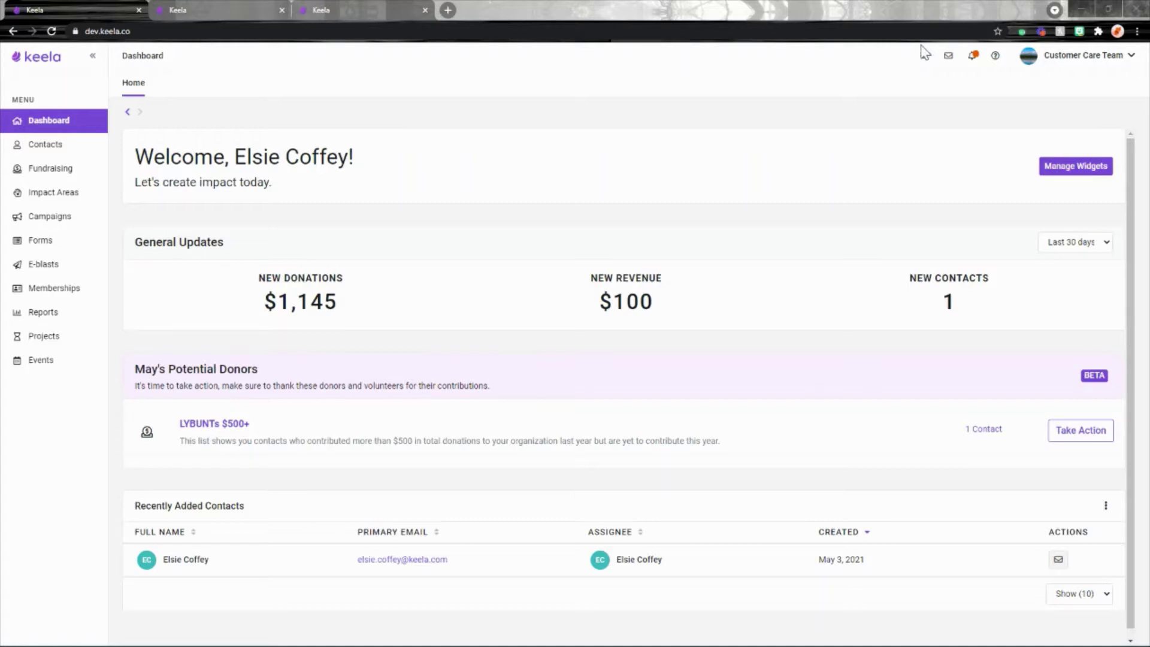
Open the receipt and letter settings of the Mother's Day Campaign 2021 and look over the customizable sections
left_click(47, 220)
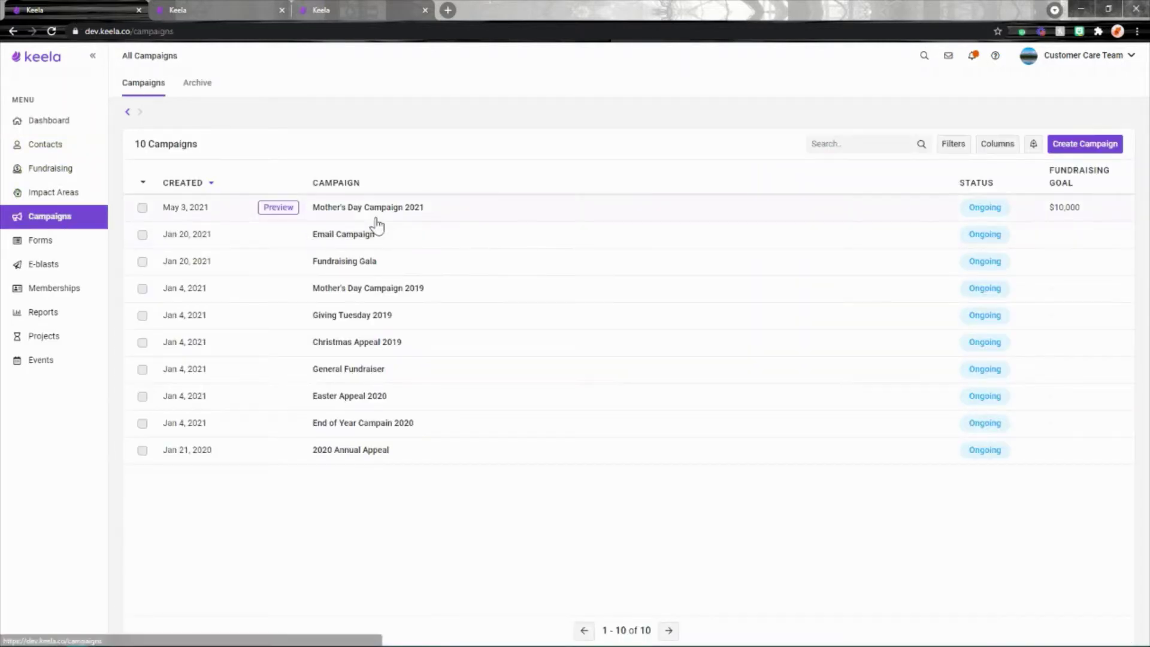
left_click(447, 217)
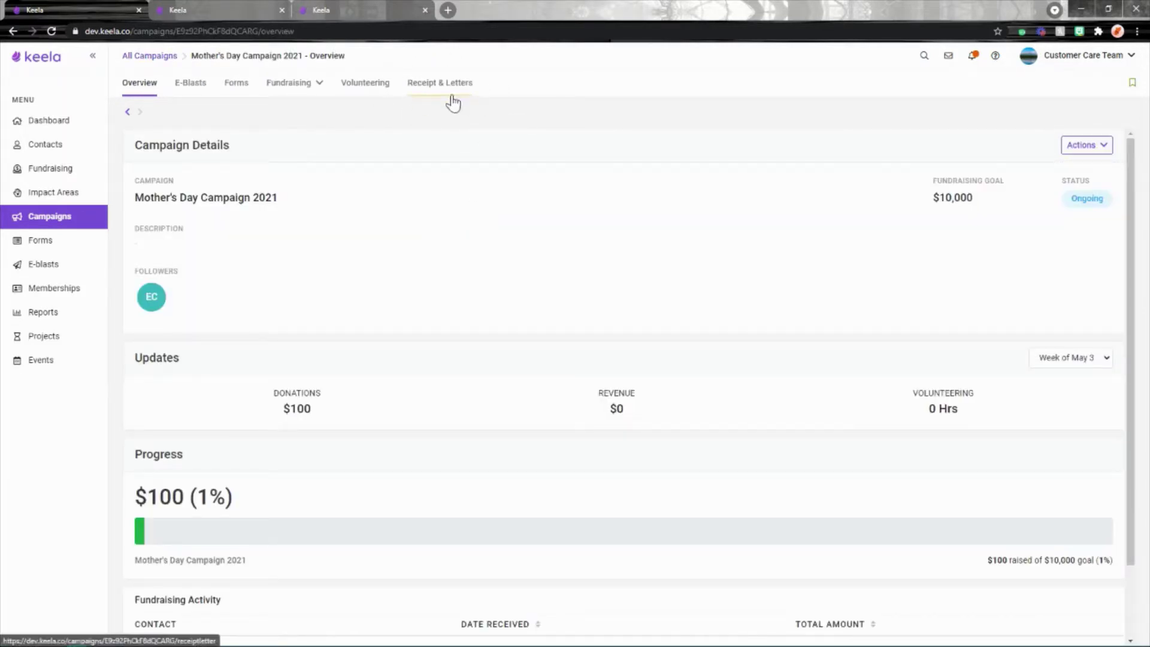
left_click(452, 96)
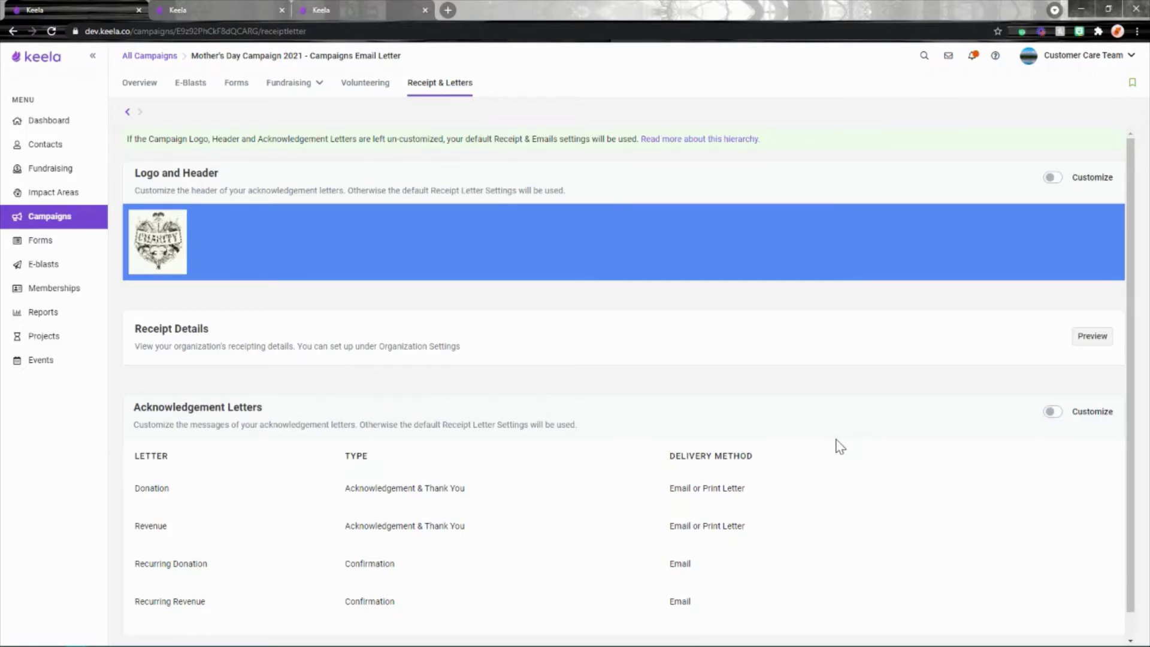
scroll(841, 447, "down", 1)
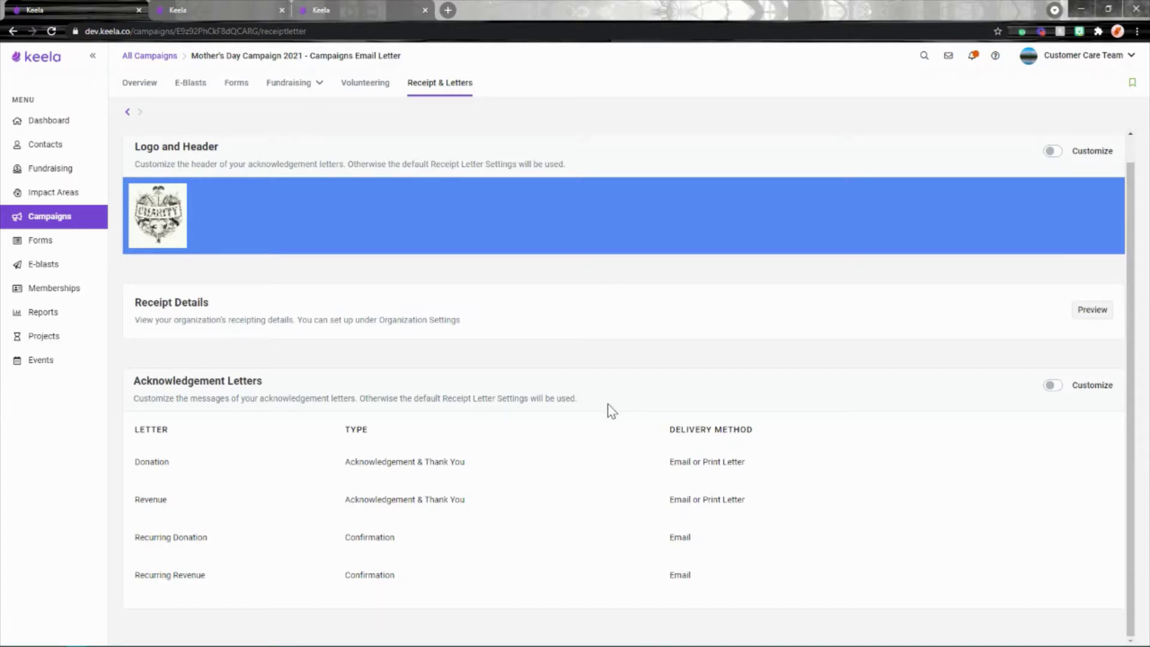
scroll(607, 405, "up", 1)
left_click_drag(1117, 190, 1075, 187)
left_click_drag(1118, 423, 1070, 423)
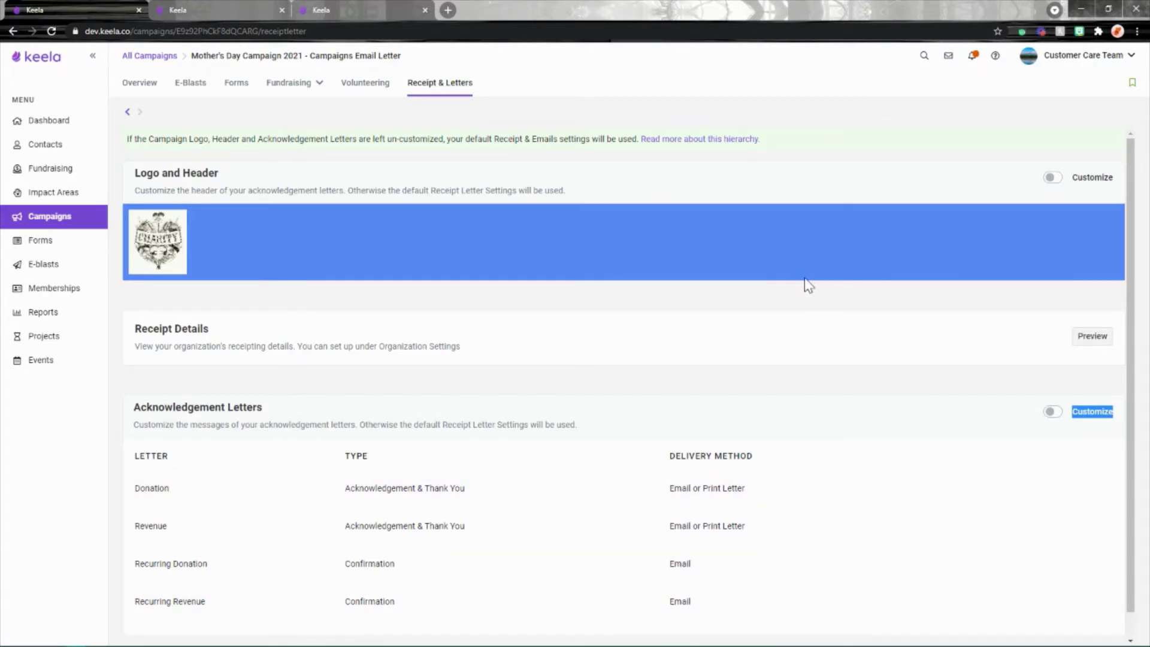
Enable customization for both the campaign's logo and header and its acknowledgement letters
left_click(1068, 195)
left_click(1055, 178)
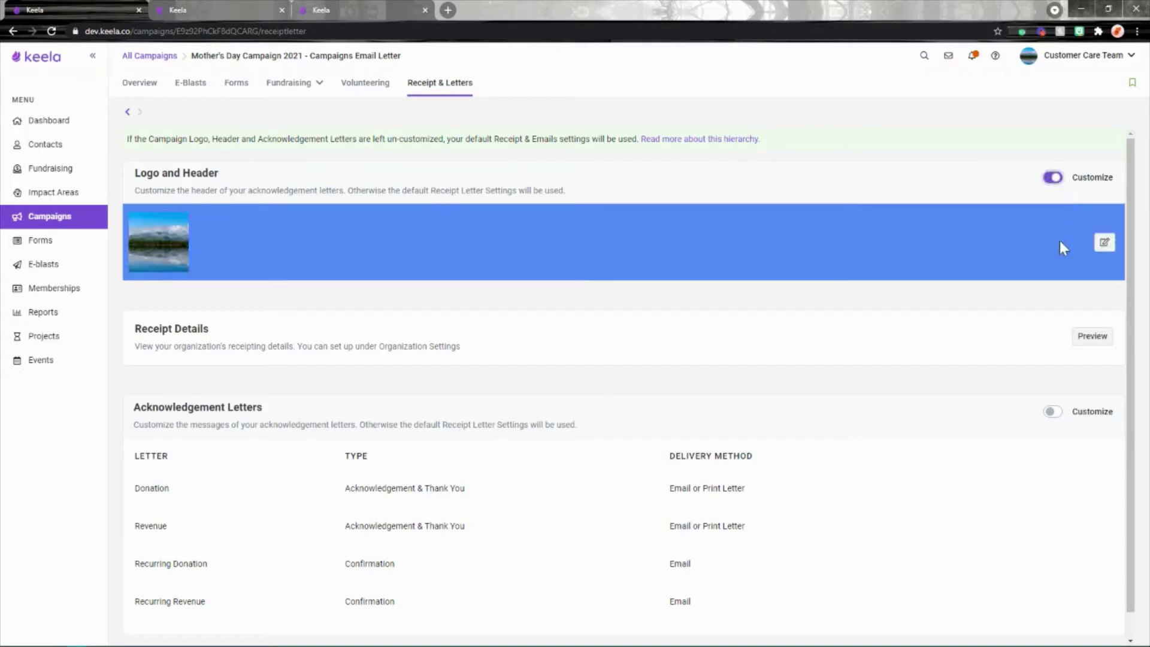
left_click(1050, 413)
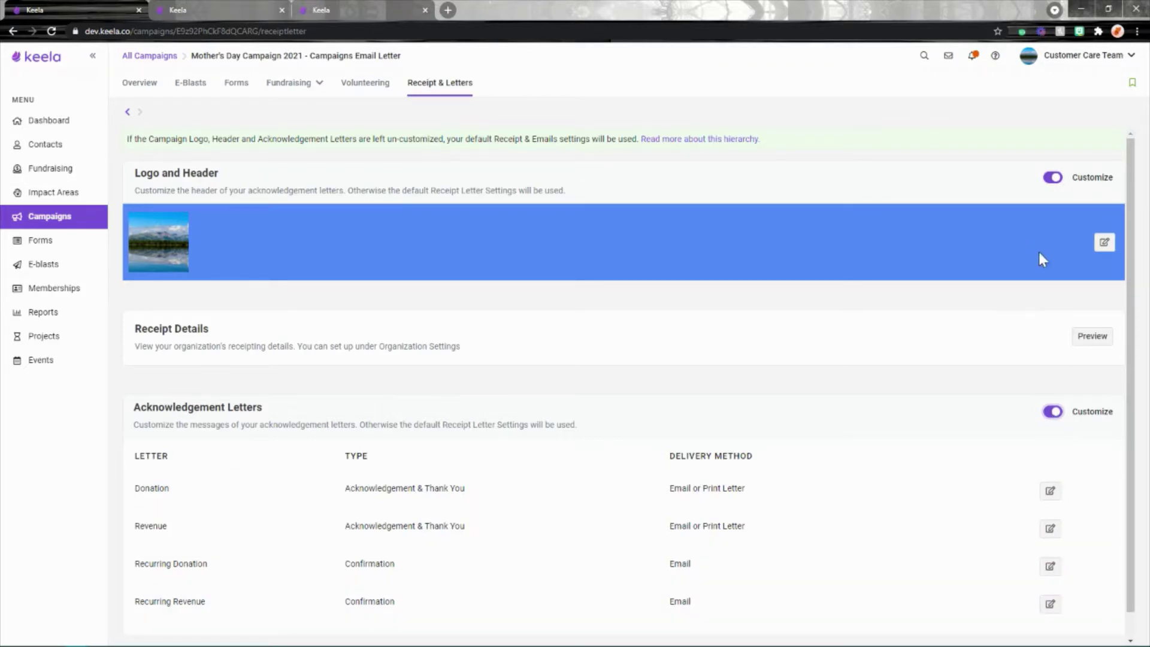
scroll(1042, 261, "down", 1)
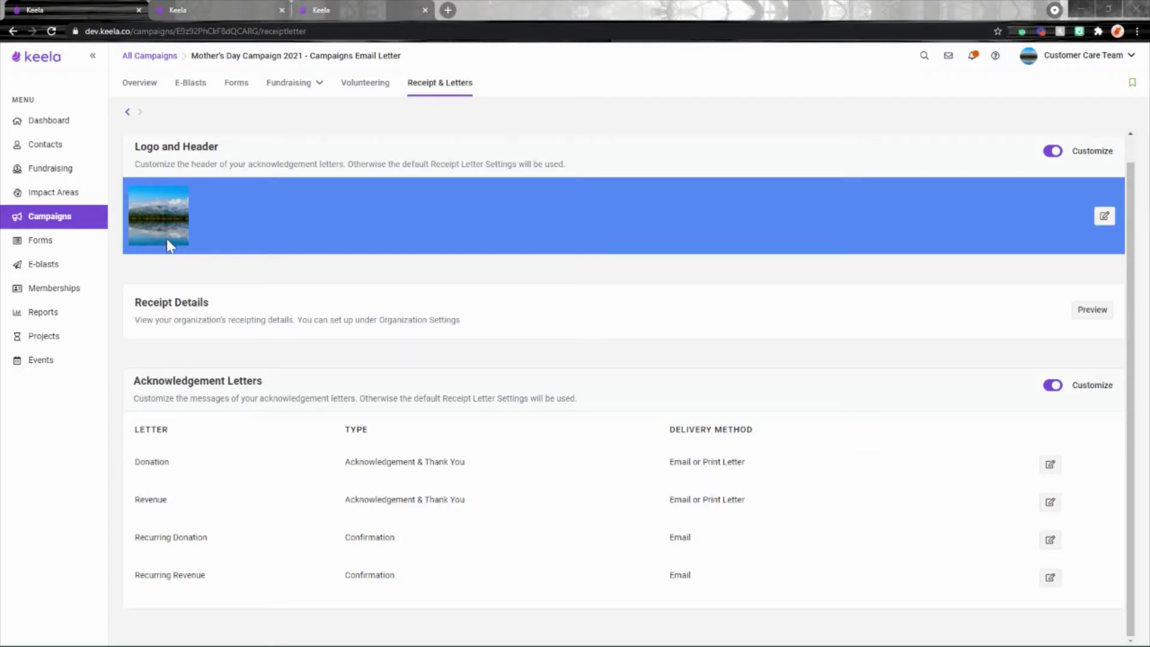
Set the campaign header's background color to light pink (#F5C5F8) and save it
left_click(1105, 215)
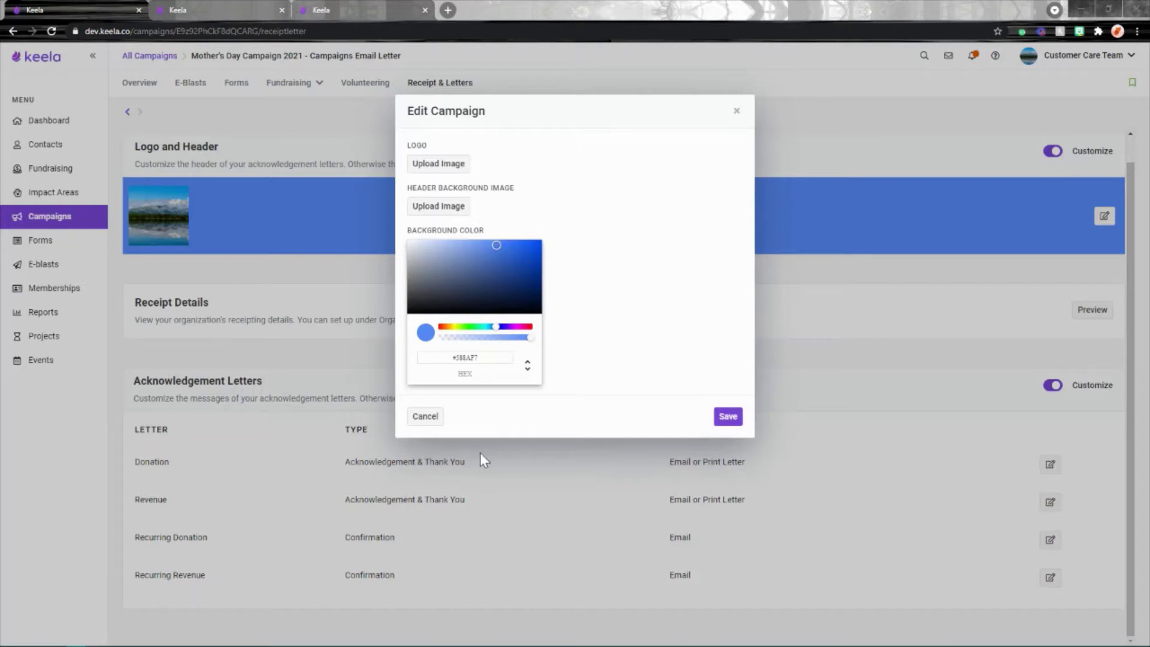
left_click_drag(490, 357, 454, 358)
type("#F5C5F8")
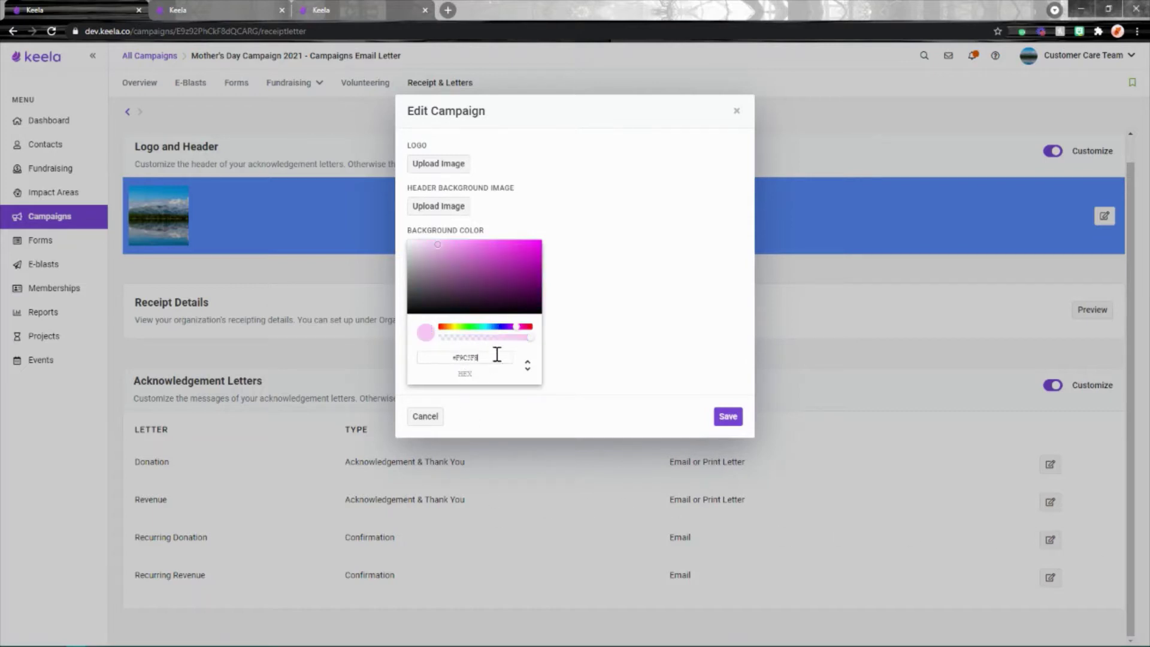
left_click(718, 416)
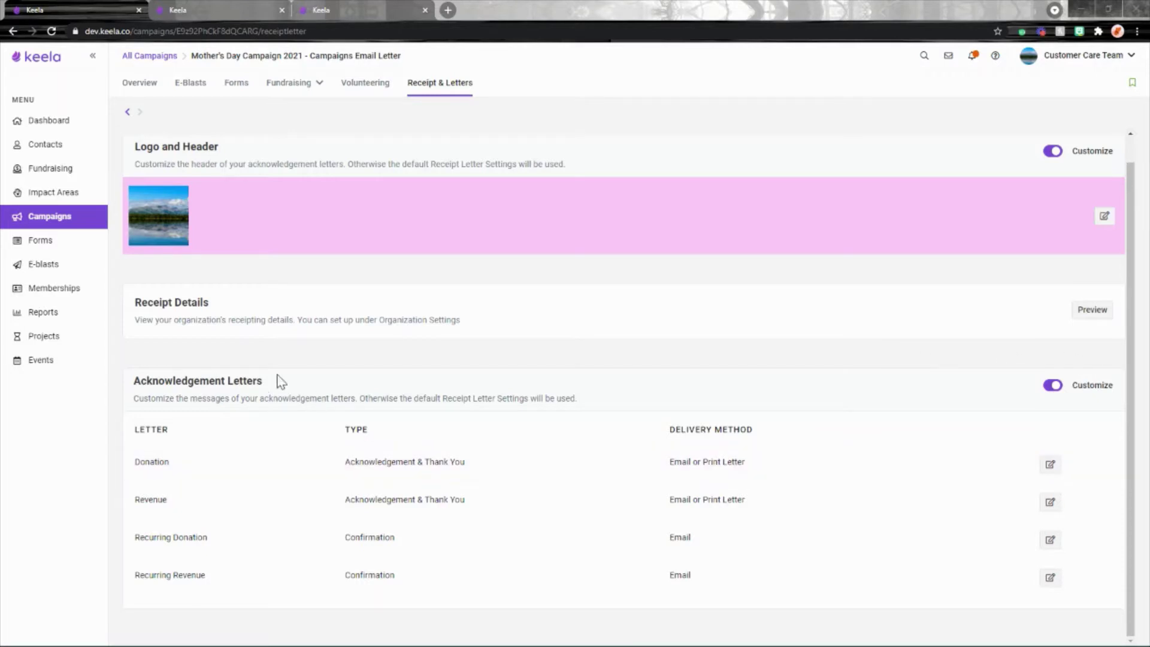
Replace the body of the campaign's donation acknowledgement letter with the Mother's Day thank-you message from the clipboard
left_click_drag(265, 382, 125, 380)
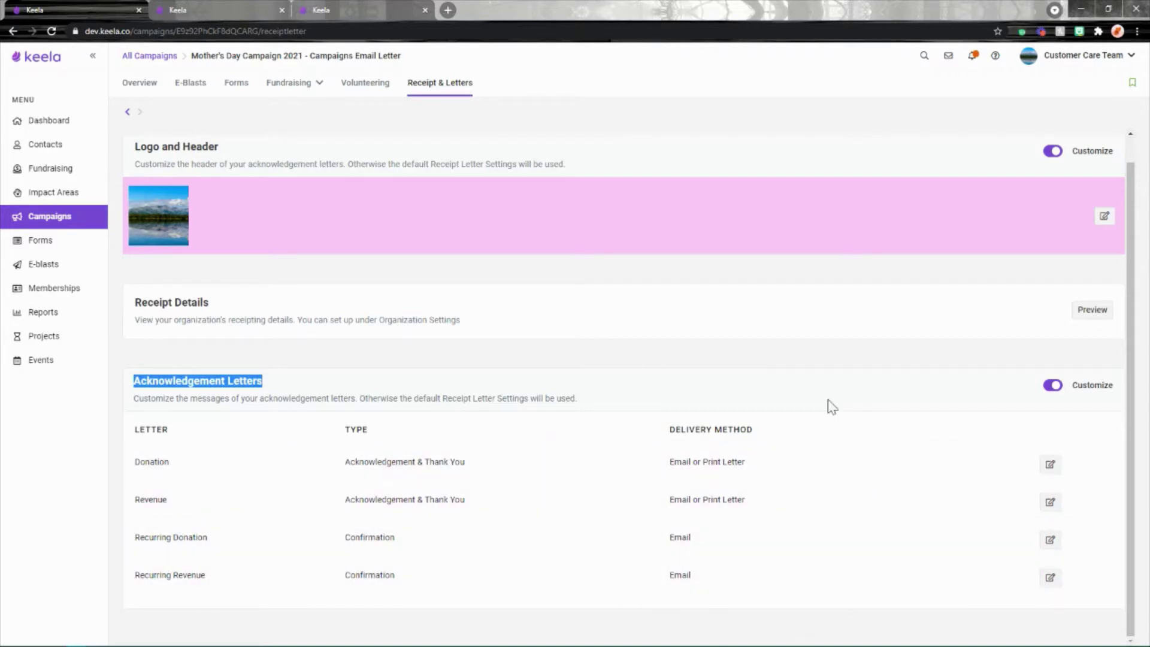
left_click(788, 375)
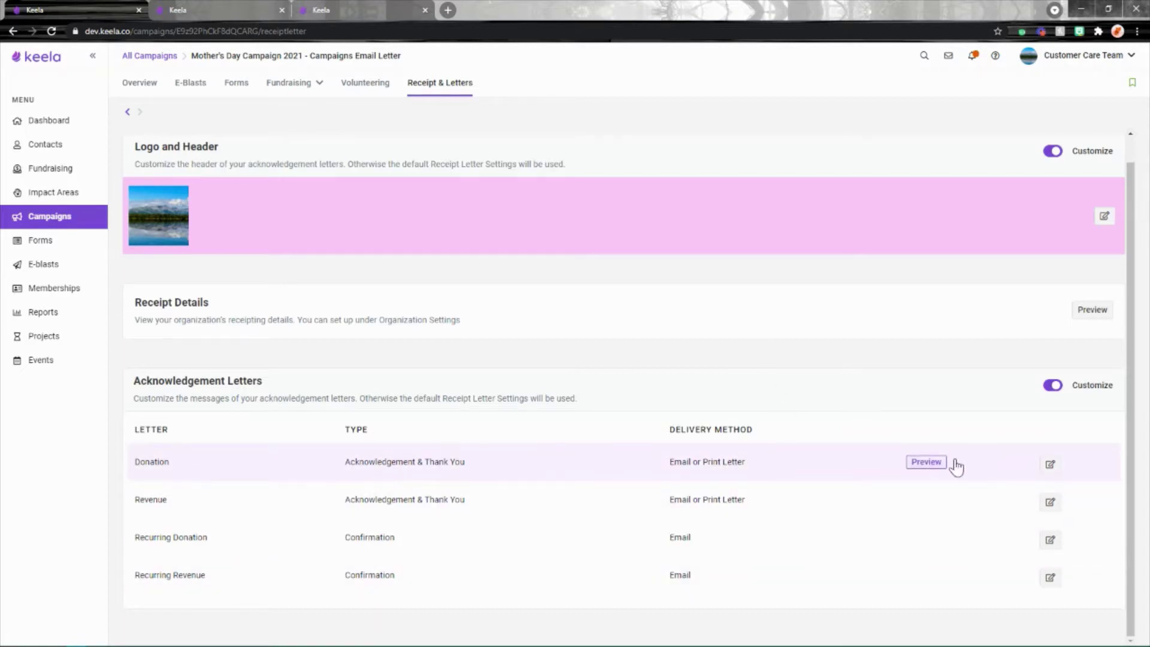
left_click(1051, 466)
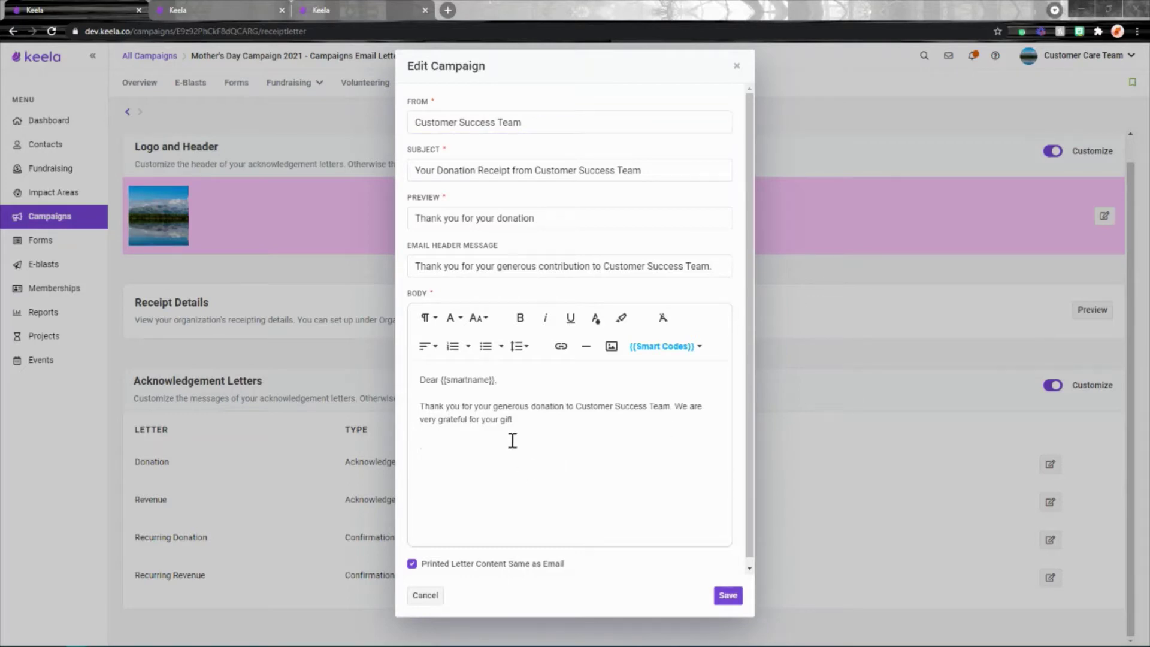
left_click_drag(571, 435, 386, 371)
key("ctrl+v")
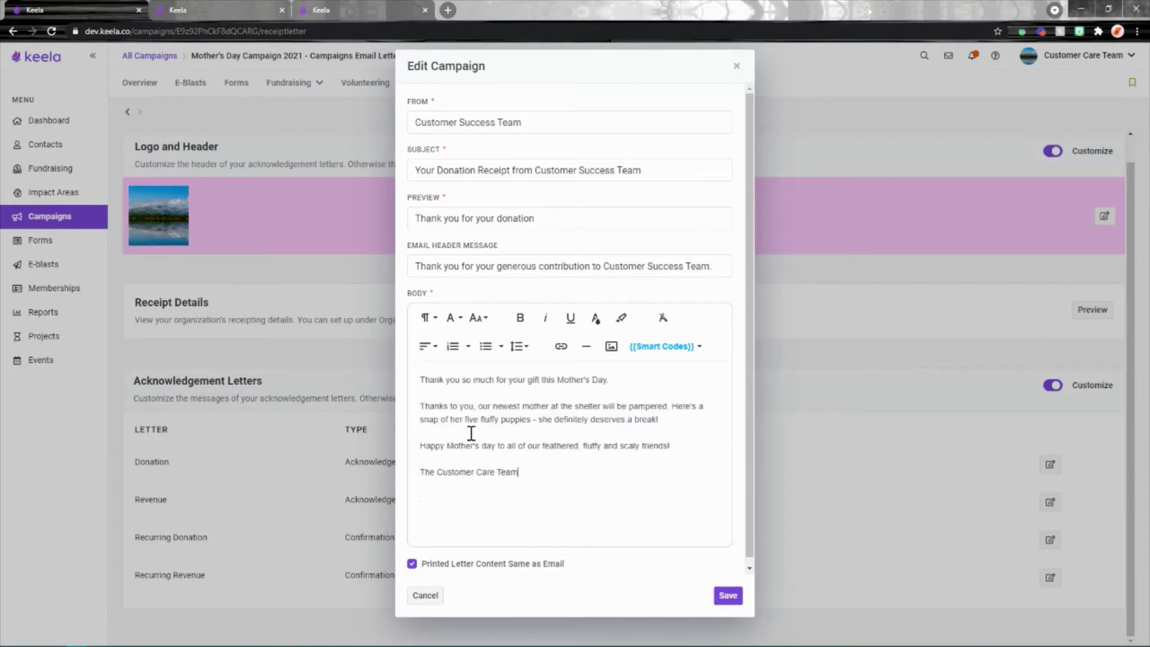
Add the greeting "Hi {{smartname}}," above the message using a smart code, copy the complete body, and save the donation letter
left_click(422, 381)
key("Return")
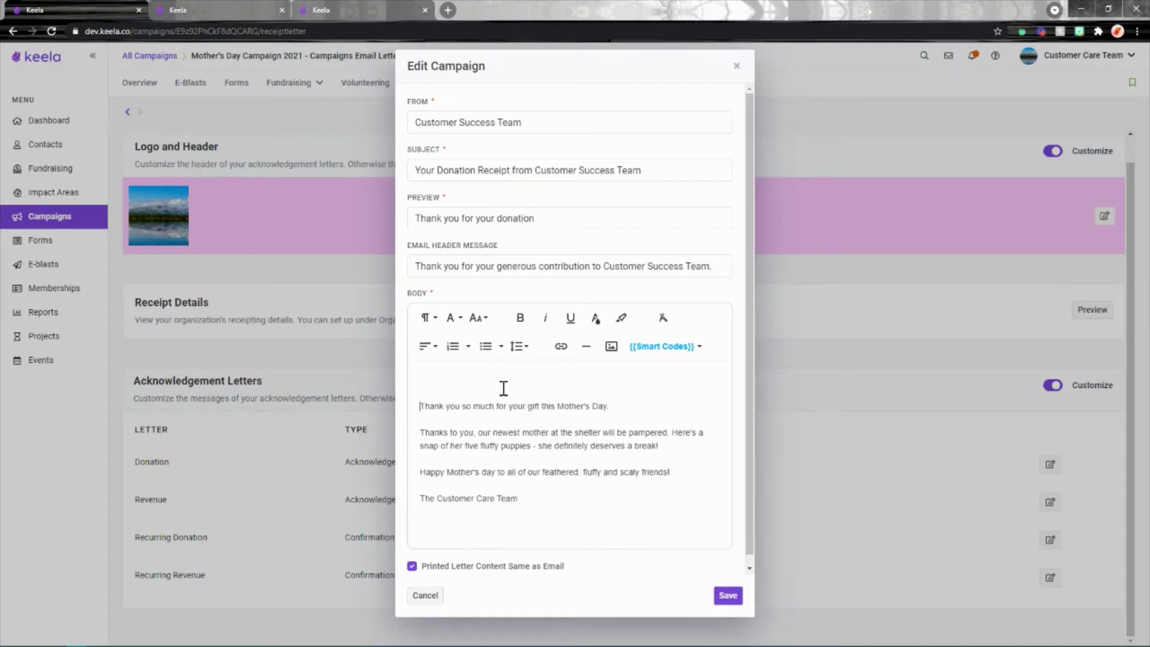
left_click(471, 380)
type("Hi")
left_click(664, 346)
left_click(666, 406)
left_click_drag(605, 527, 419, 377)
key("ctrl+c")
left_click(728, 595)
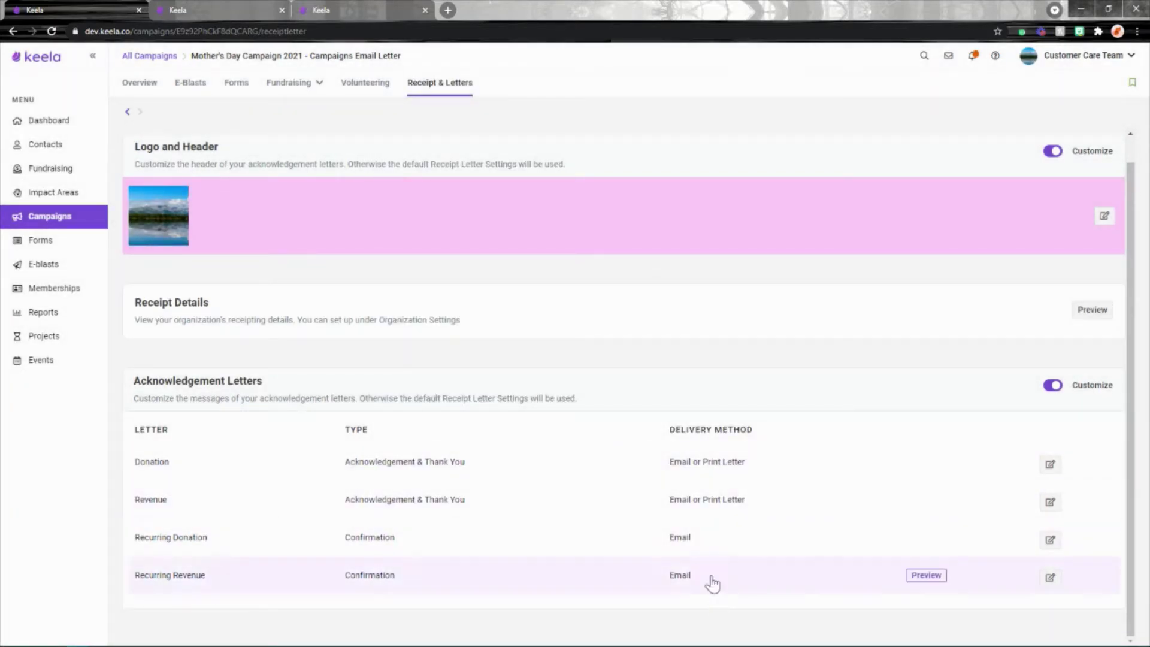
Replace the revenue acknowledgement letter's body with the copied Mother's Day message and save the letter
left_click(1050, 503)
key("ctrl+a")
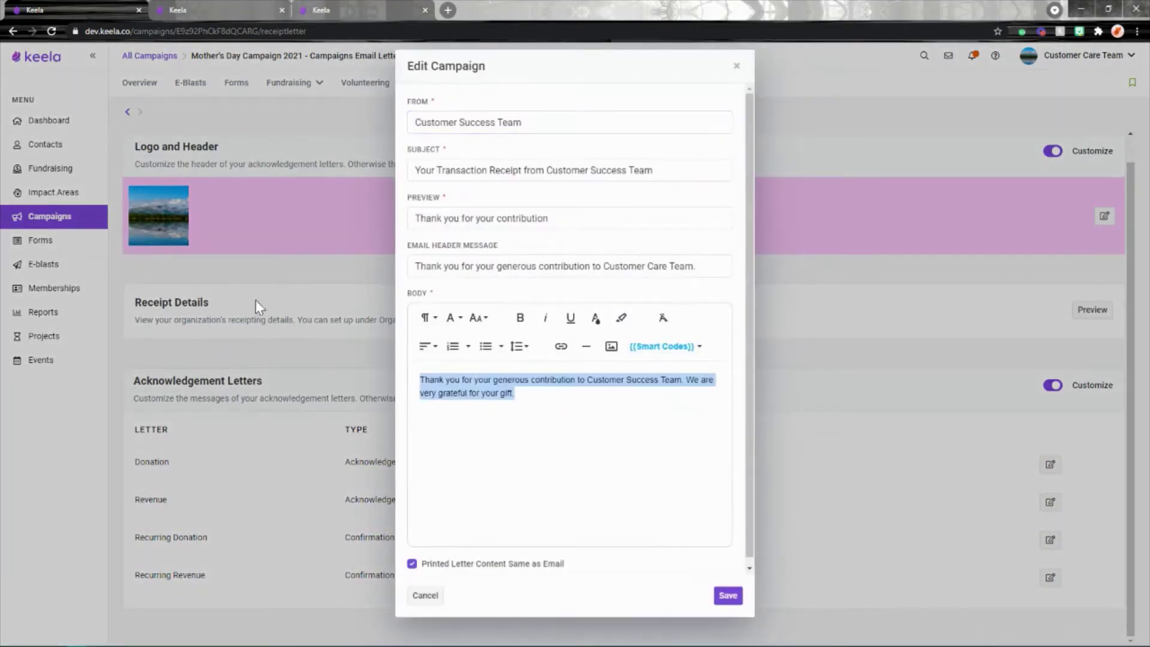
key("ctrl+v")
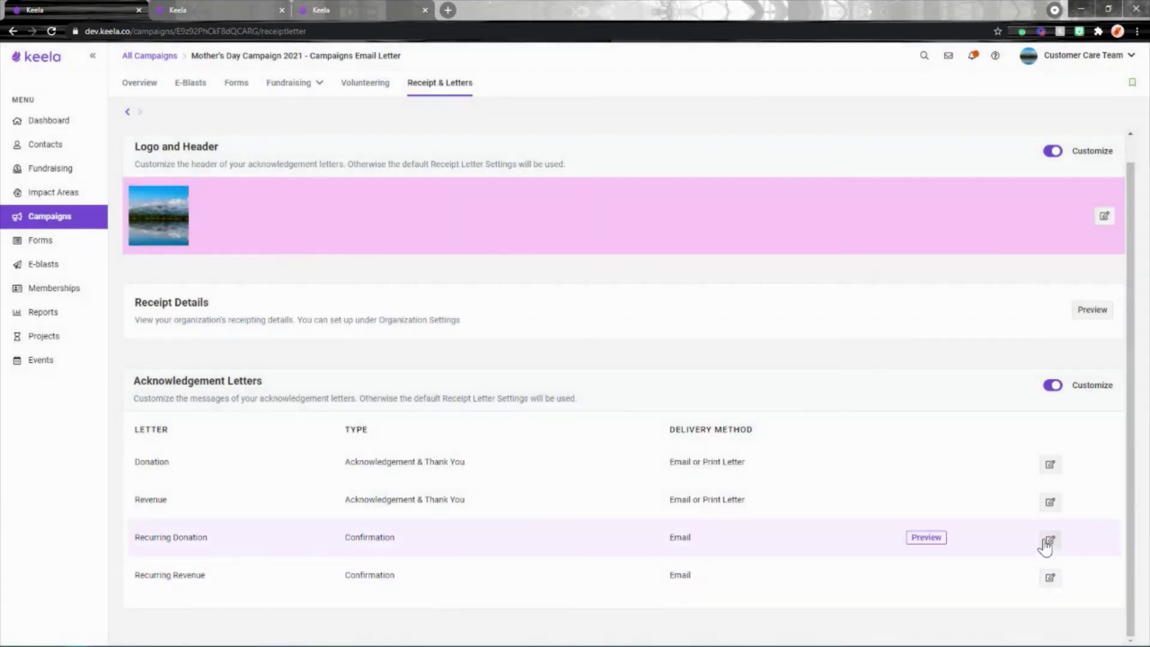
Replace the recurring donation confirmation's body with the copied Mother's Day message and save it
left_click(1050, 540)
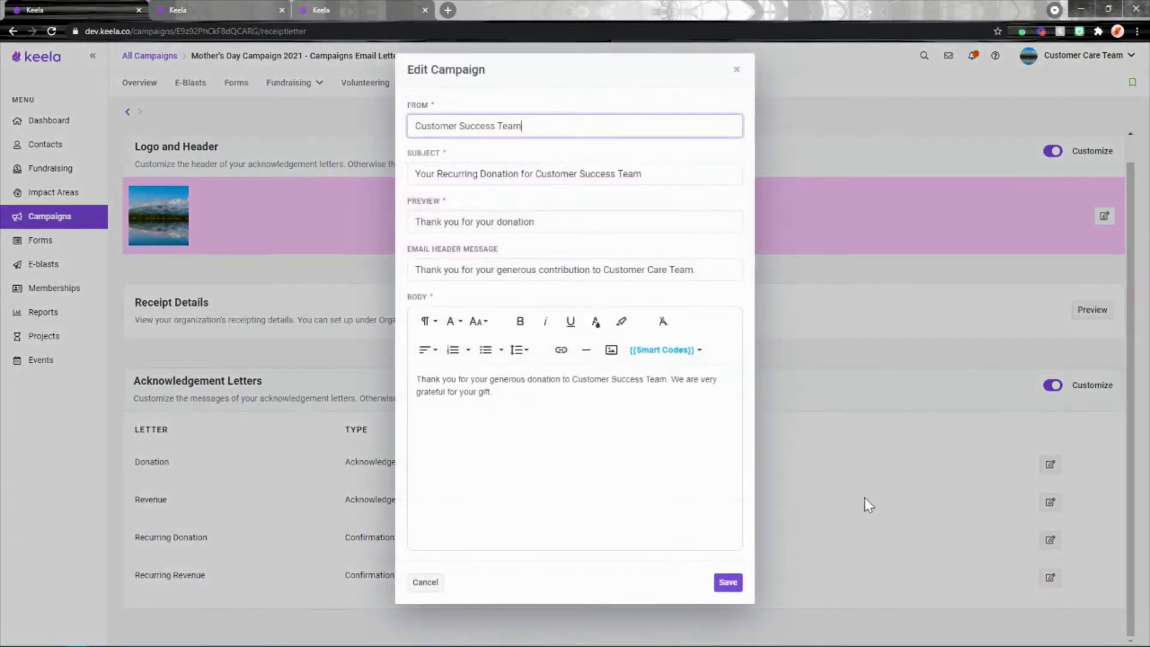
left_click_drag(689, 398, 335, 359)
key("ctrl+v")
left_click(728, 584)
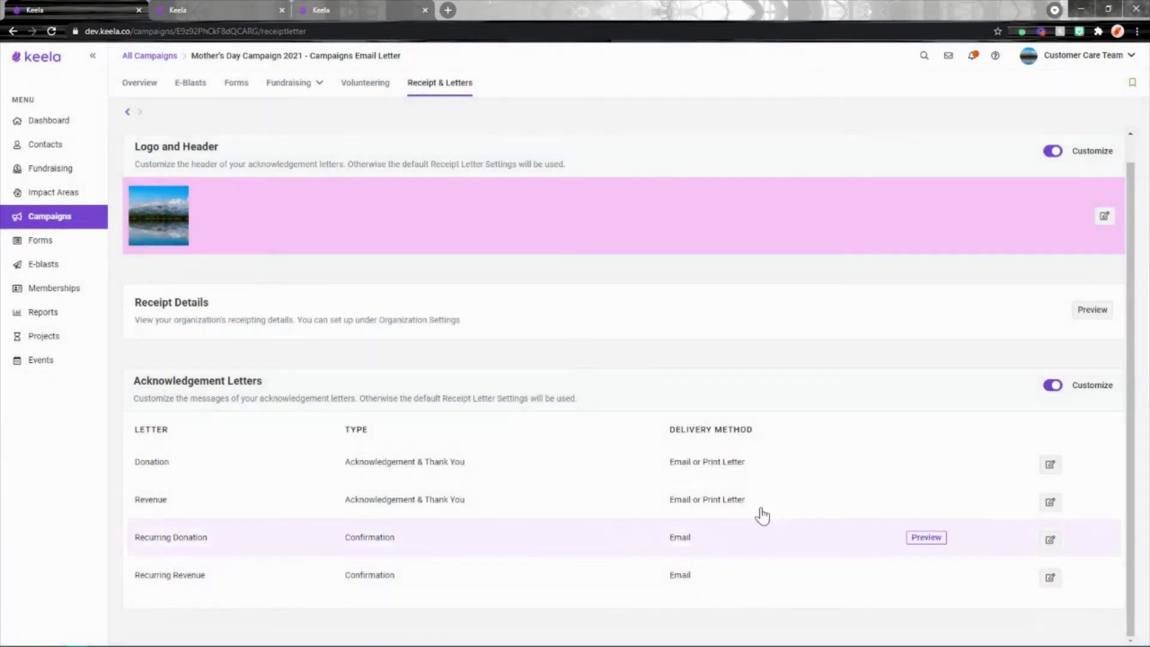
Replace the recurring revenue confirmation's body with the copied Mother's Day message and save it
left_click(1051, 578)
key("ctrl+a")
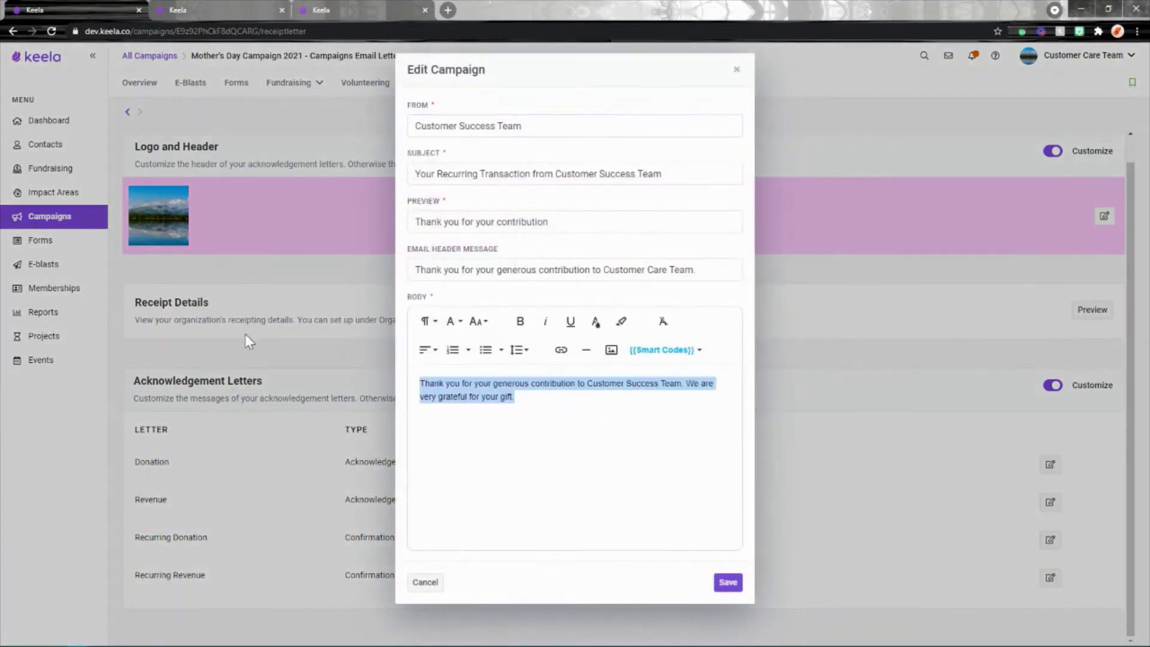
key("ctrl+v")
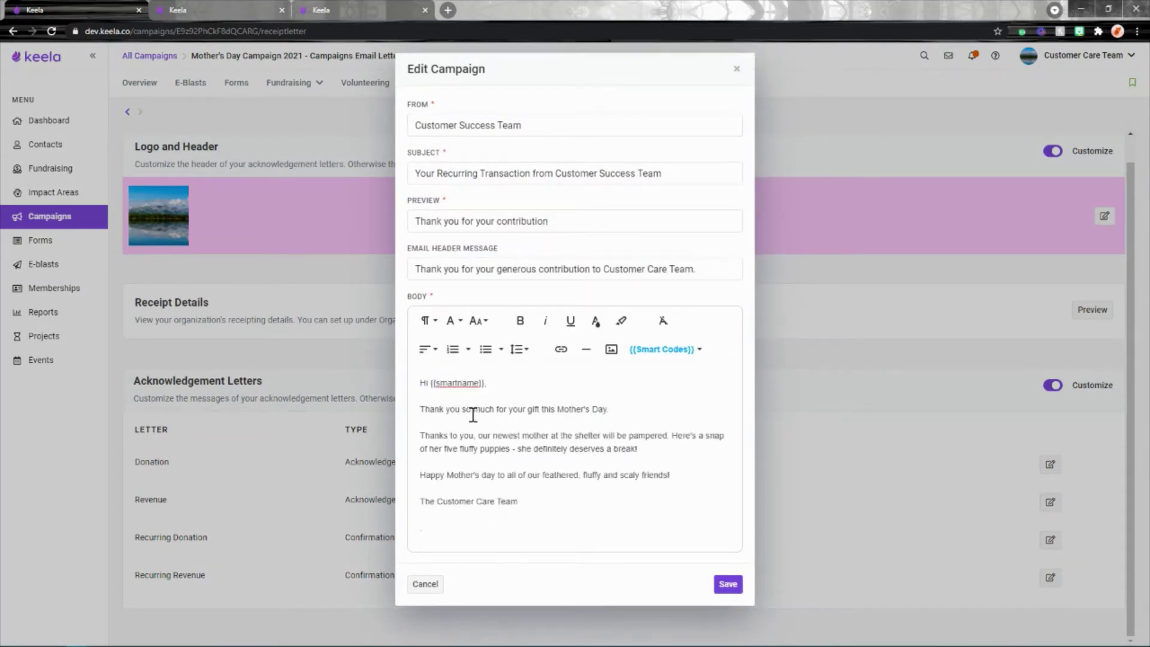
double_click(537, 409)
left_click(728, 584)
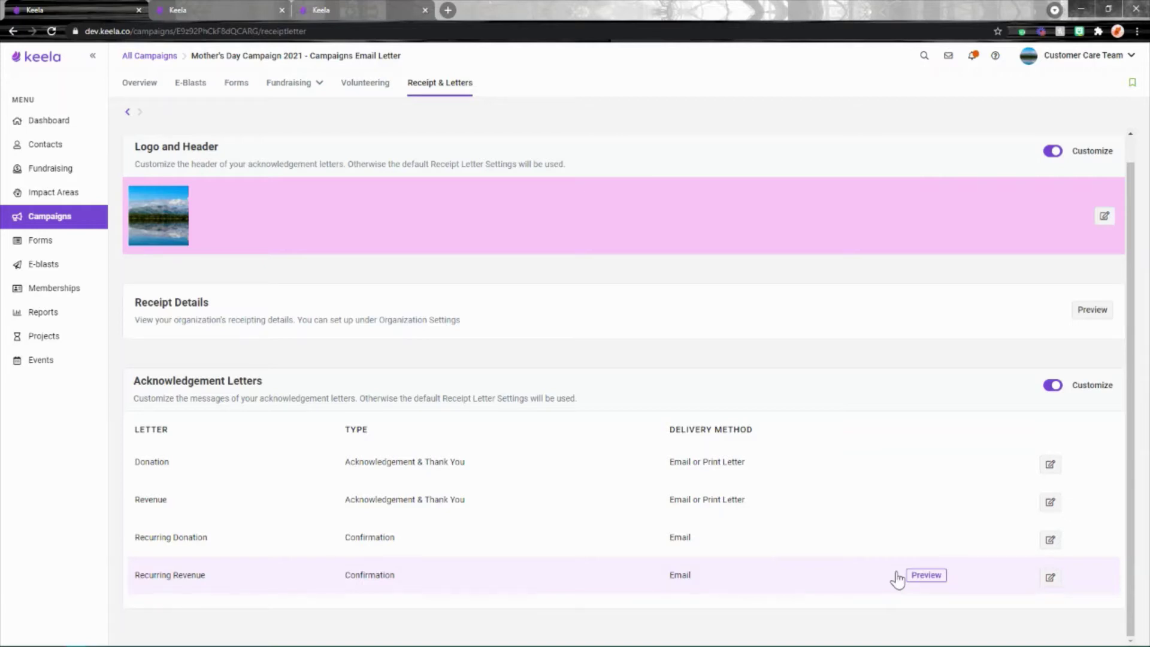
Reopen the revenue letter to check its sender, subject and body, and close it without changes
left_click(1050, 503)
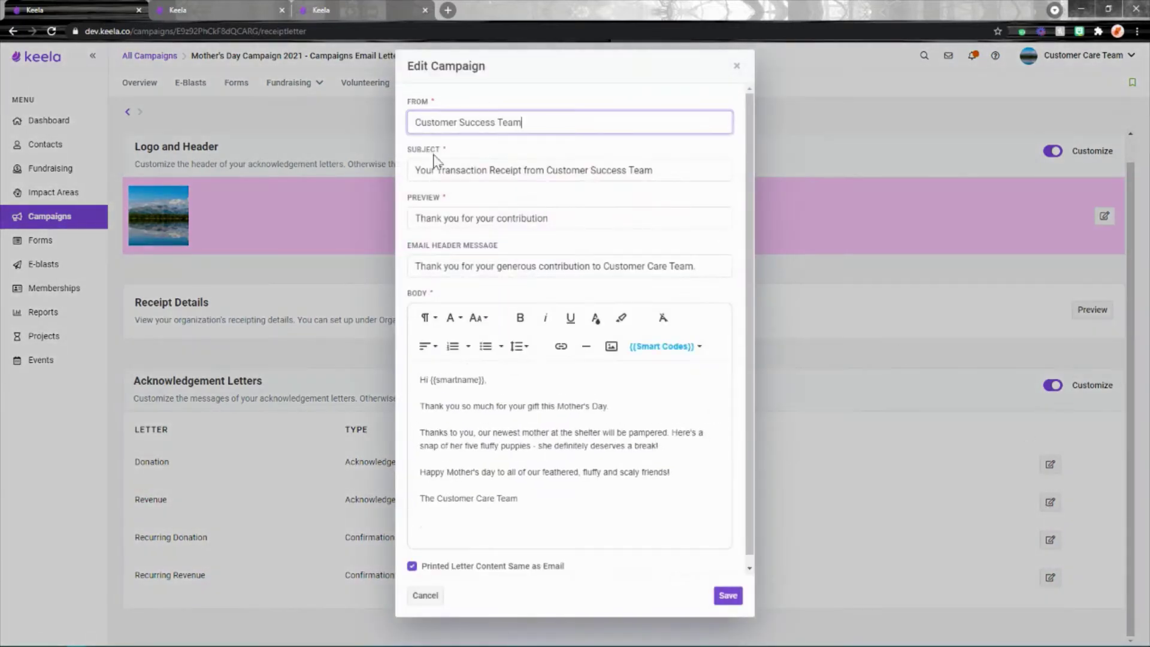
left_click(737, 68)
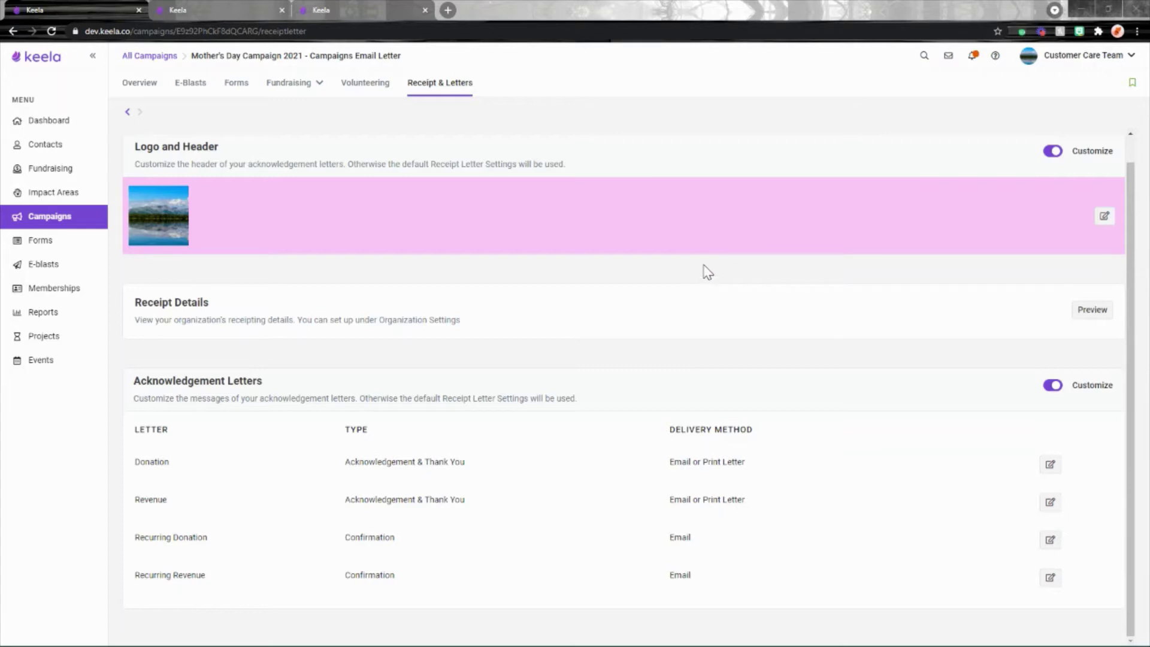
Start a new donation in the campaign's transactions for the contact who already donated, with an amount of 200 and payment method Check/Cheque
mouse_move(309, 87)
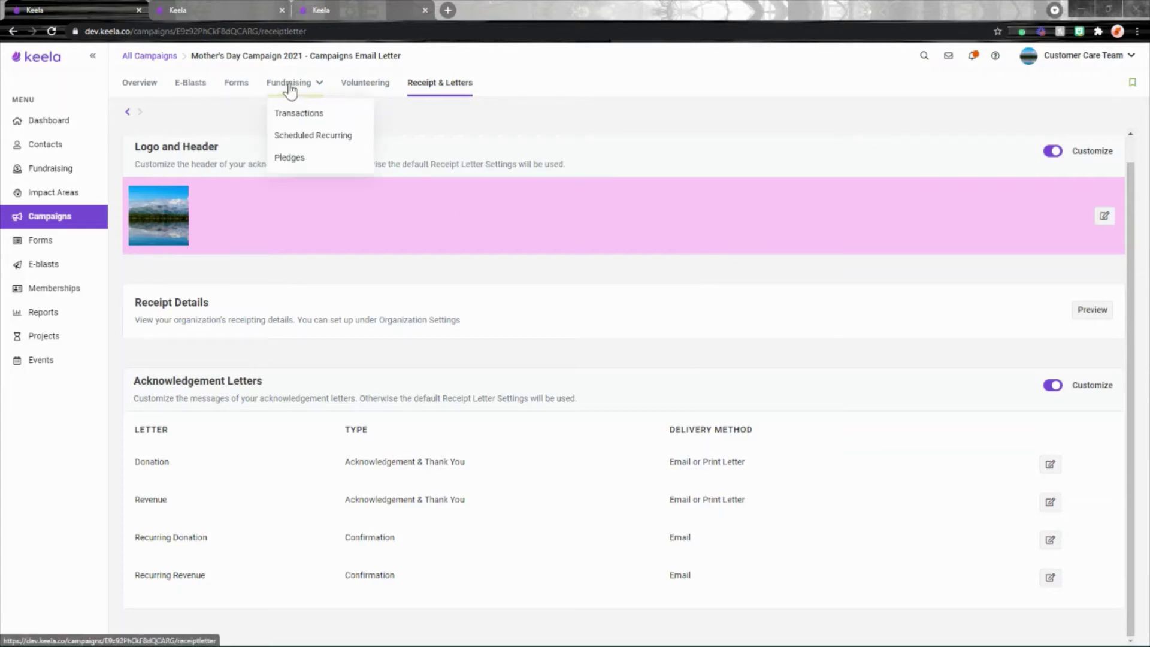
left_click(298, 117)
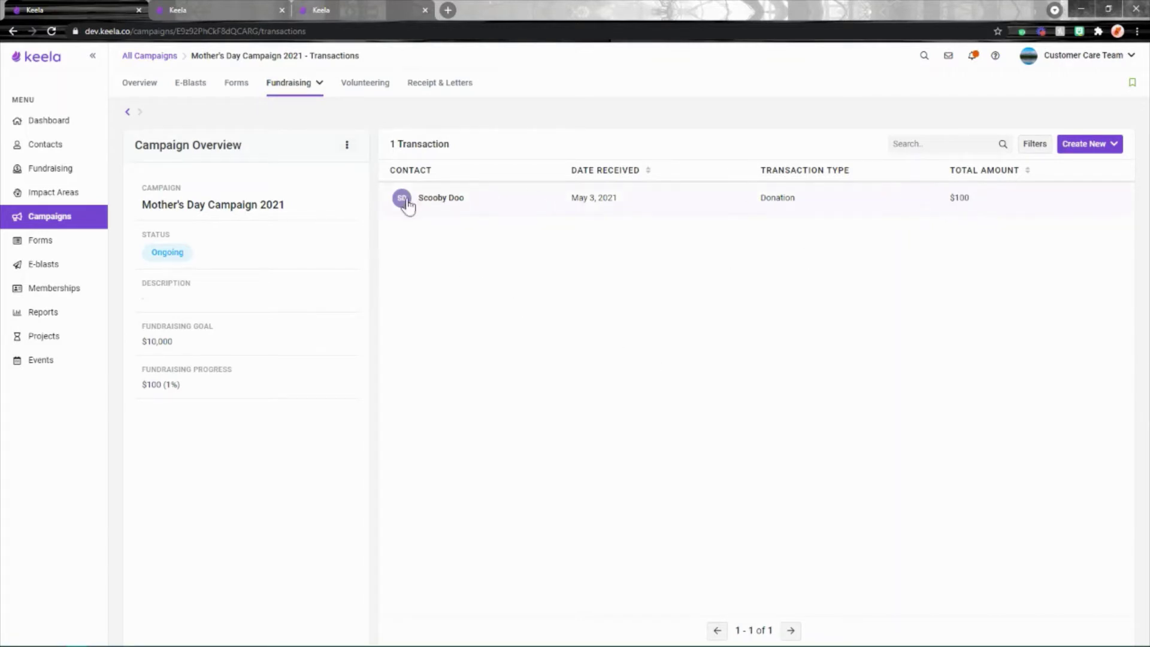
left_click(1087, 143)
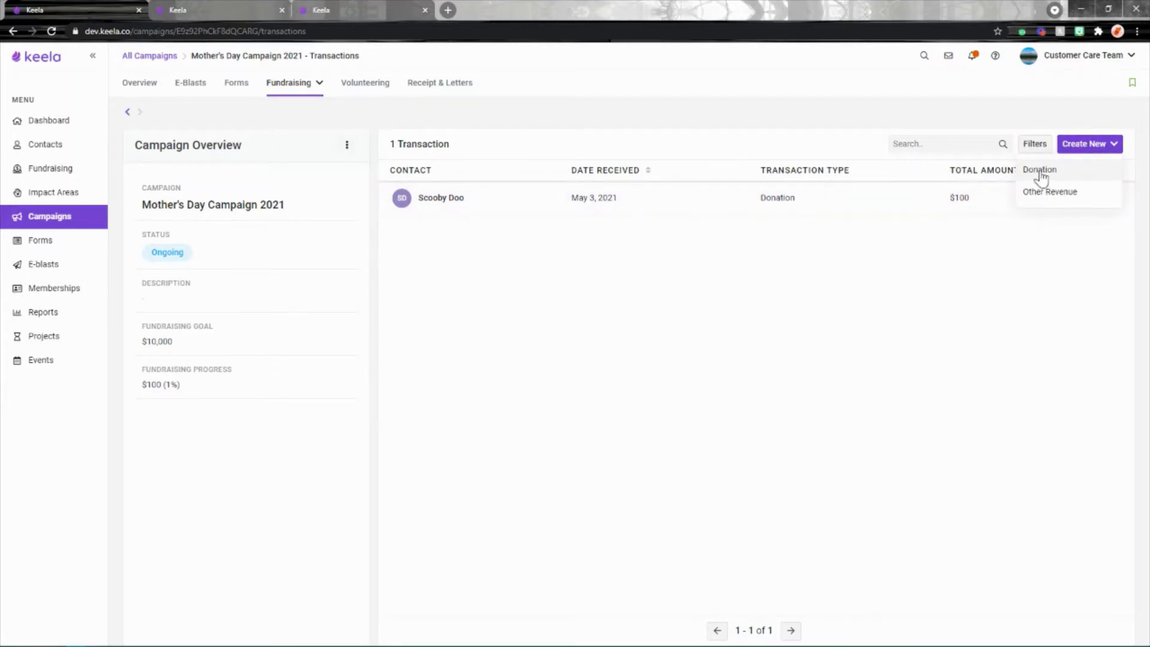
left_click(1054, 176)
left_click(473, 146)
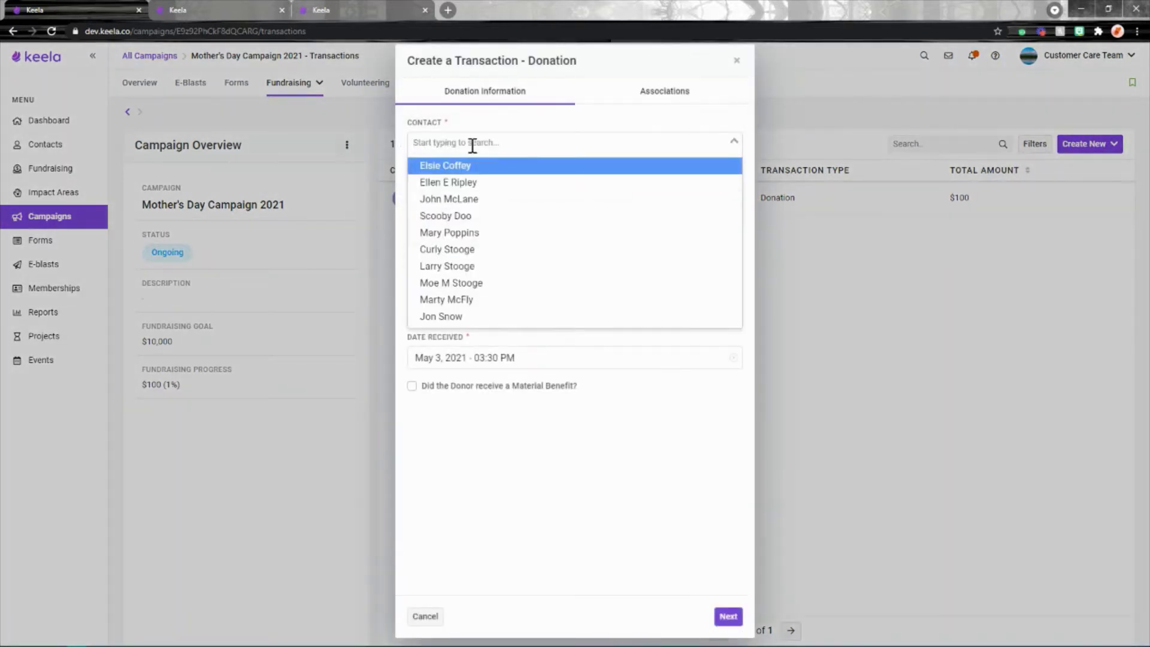
left_click(468, 218)
left_click(446, 268)
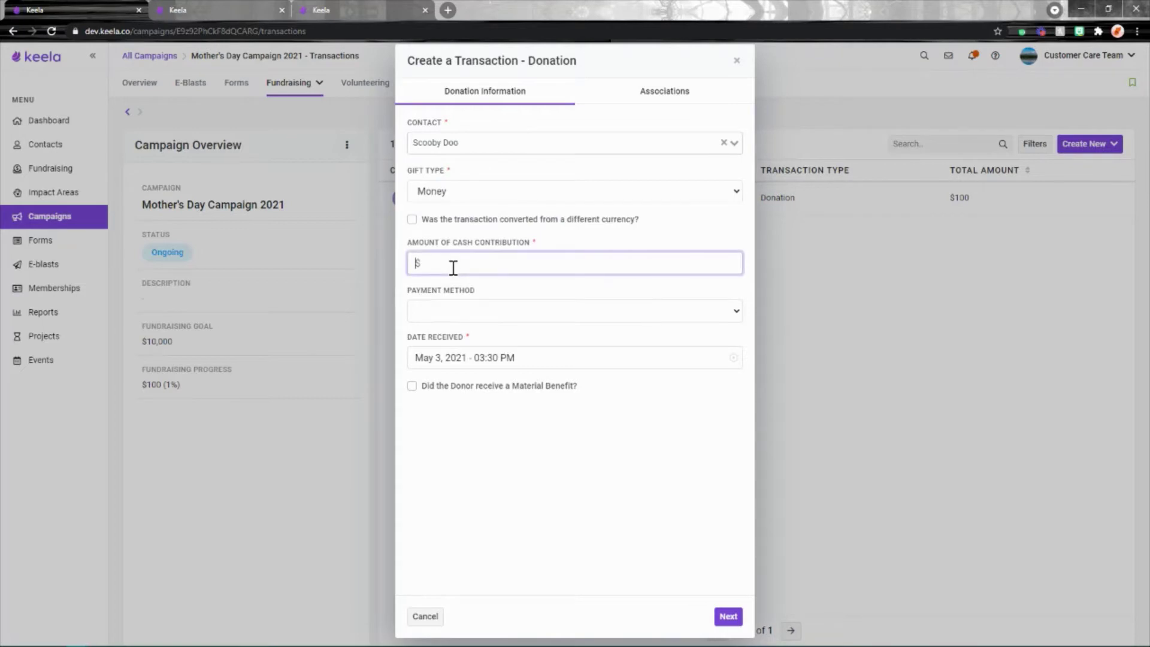
type("200")
left_click(459, 307)
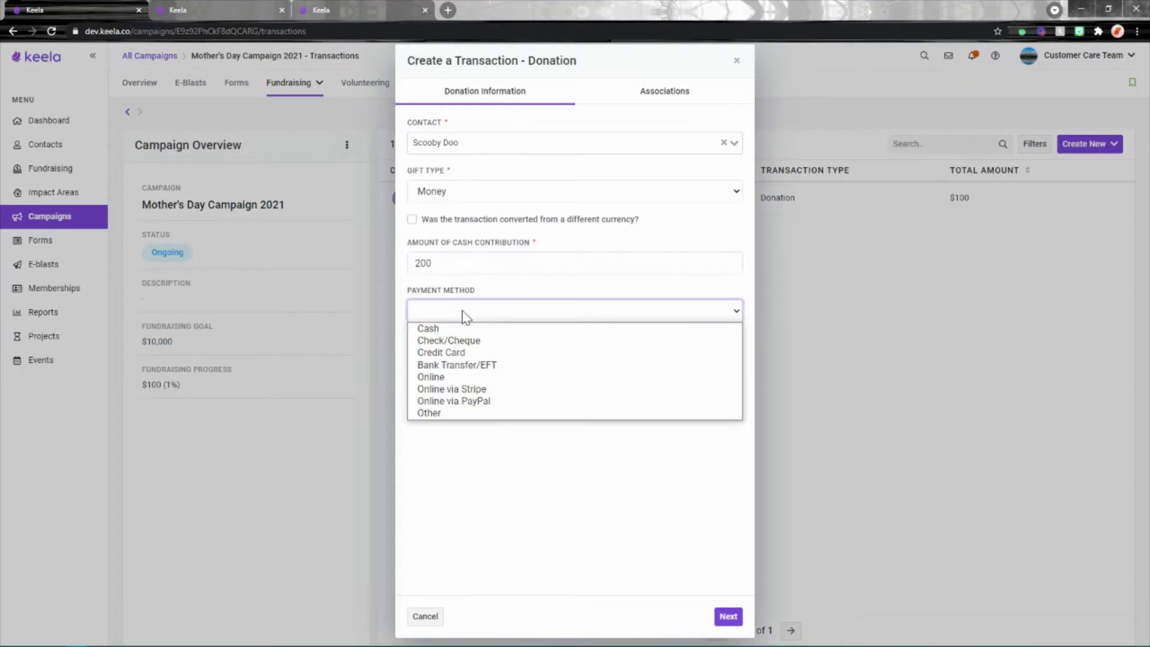
left_click(456, 344)
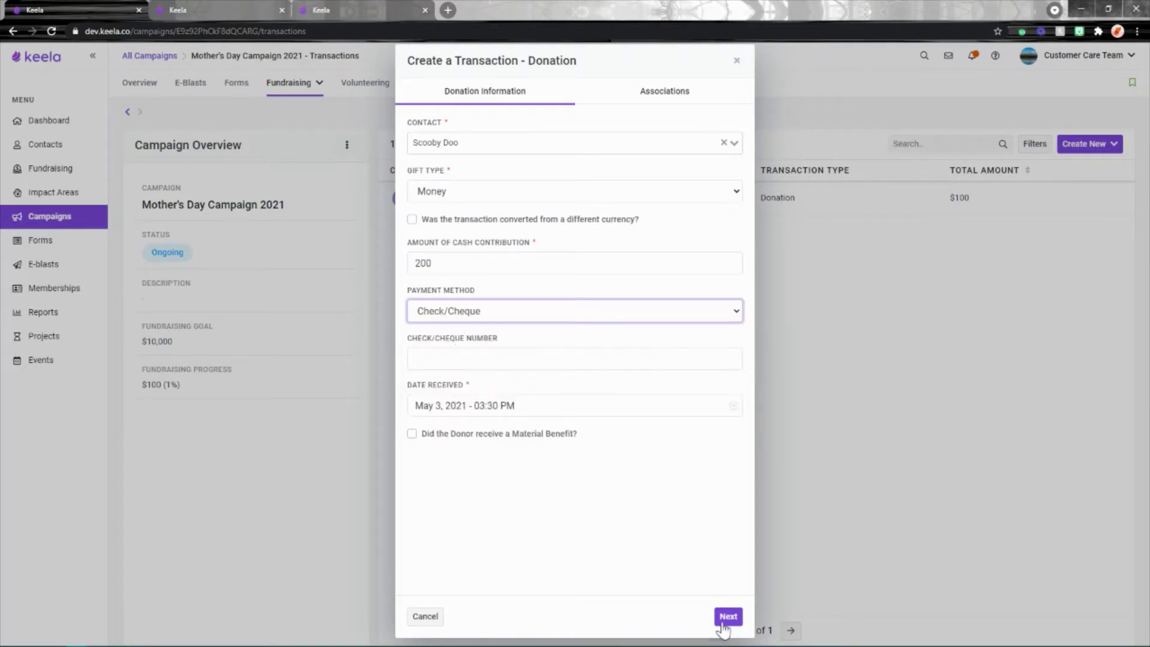
Check the donation's campaign association, keep Mother's Day Campaign 2021, and save the donation
left_click(729, 616)
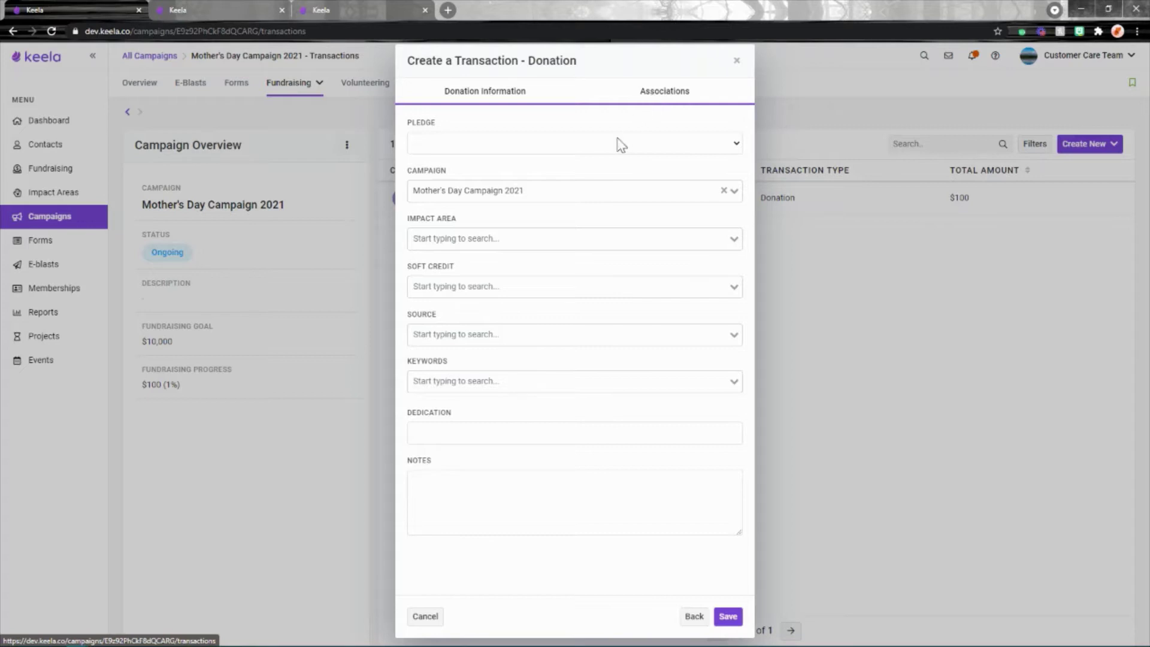
left_click_drag(450, 174, 407, 172)
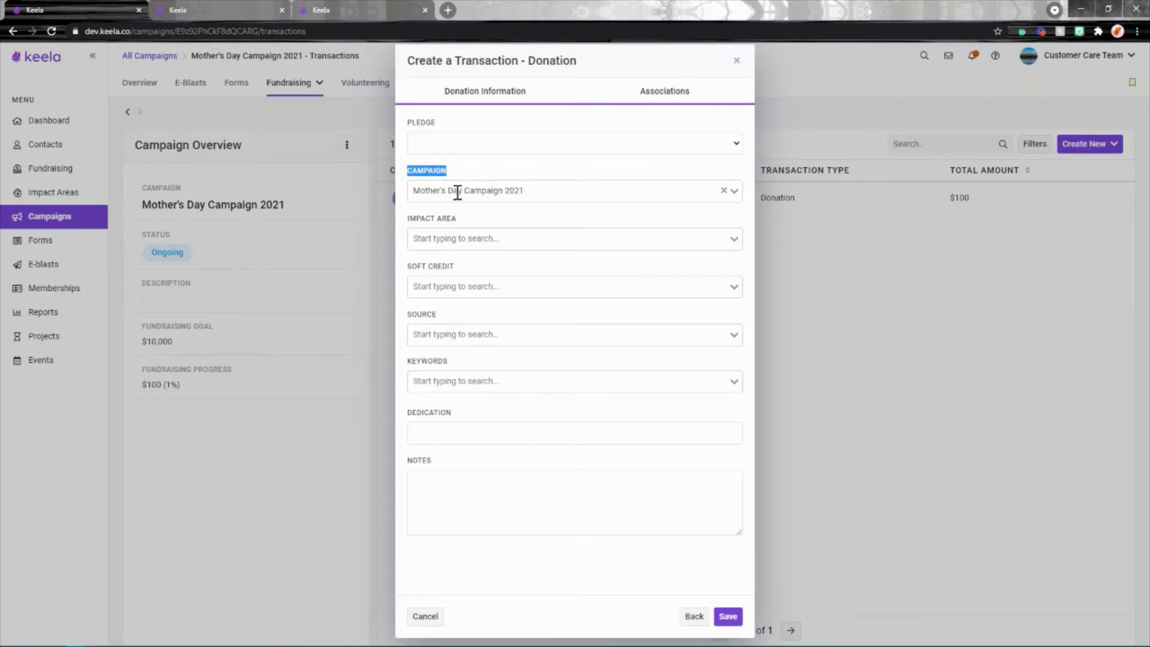
left_click(463, 174)
left_click(555, 193)
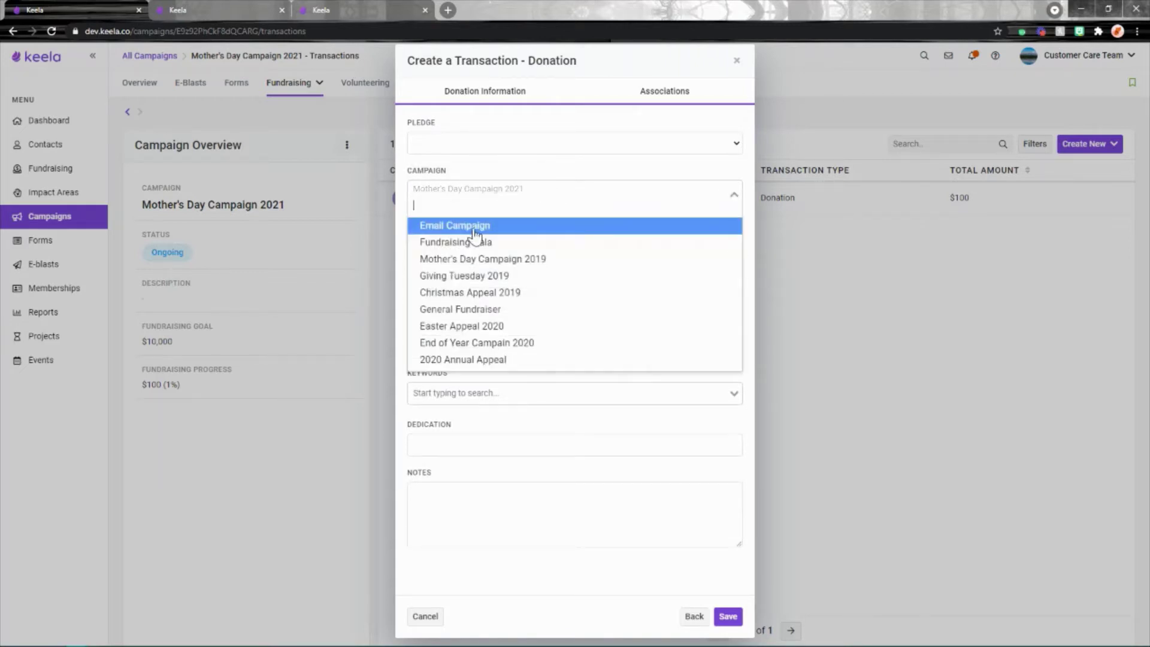
left_click(470, 178)
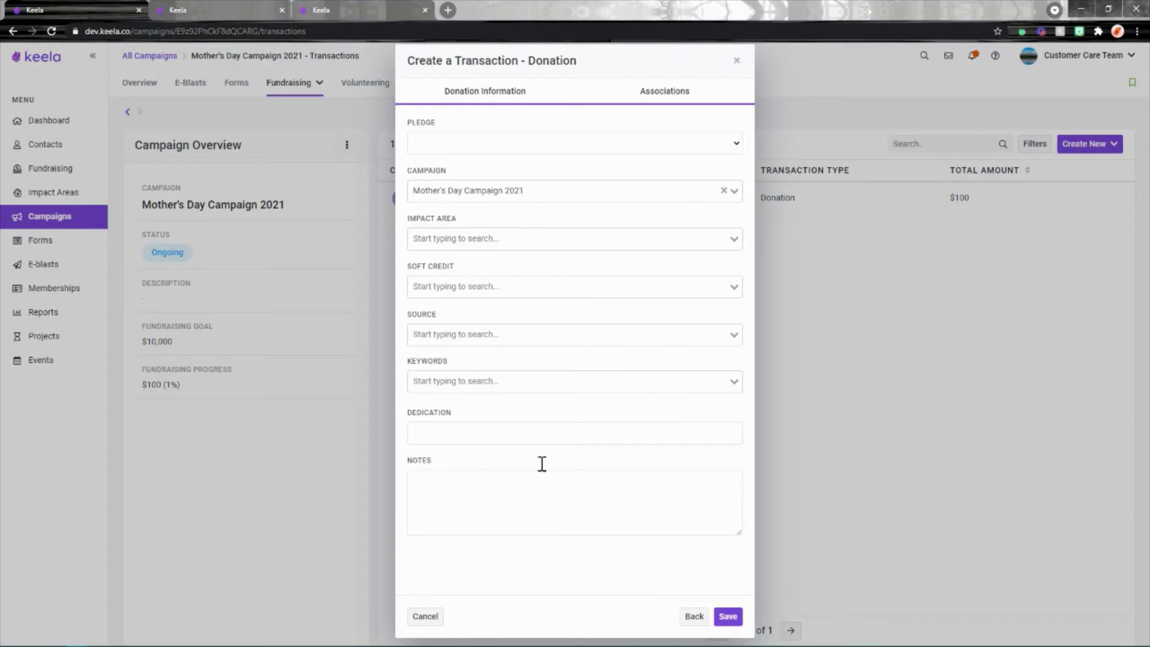
left_click(728, 617)
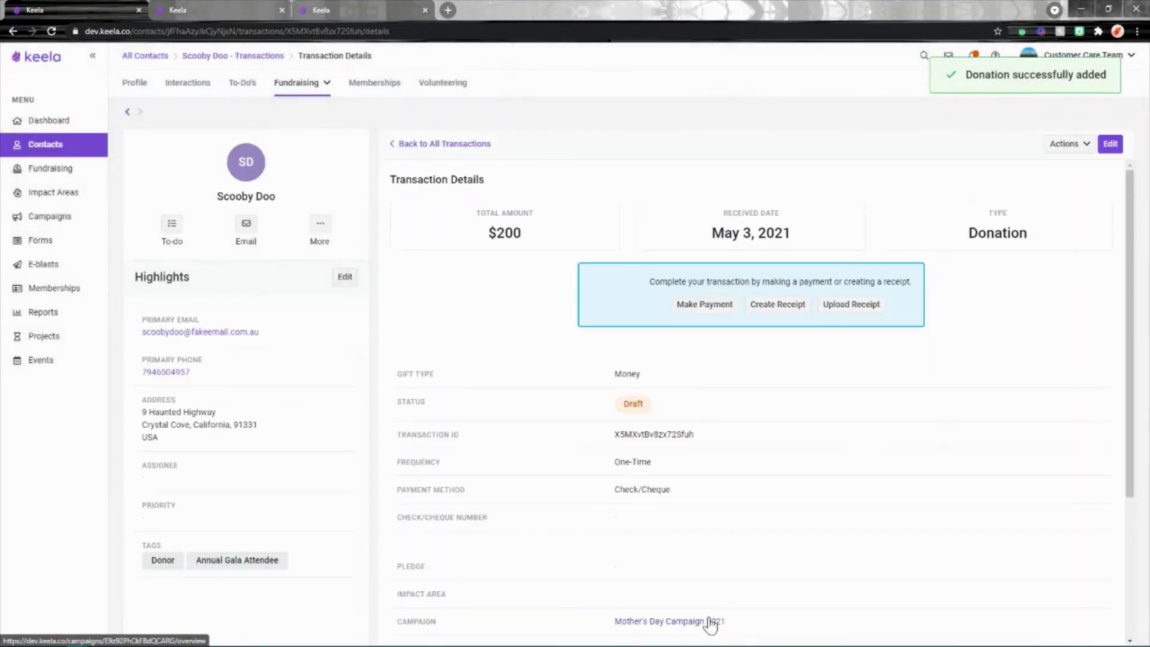
Create the donation's receipt for delivery to the contact by email, and download and open its PDF
left_click(765, 305)
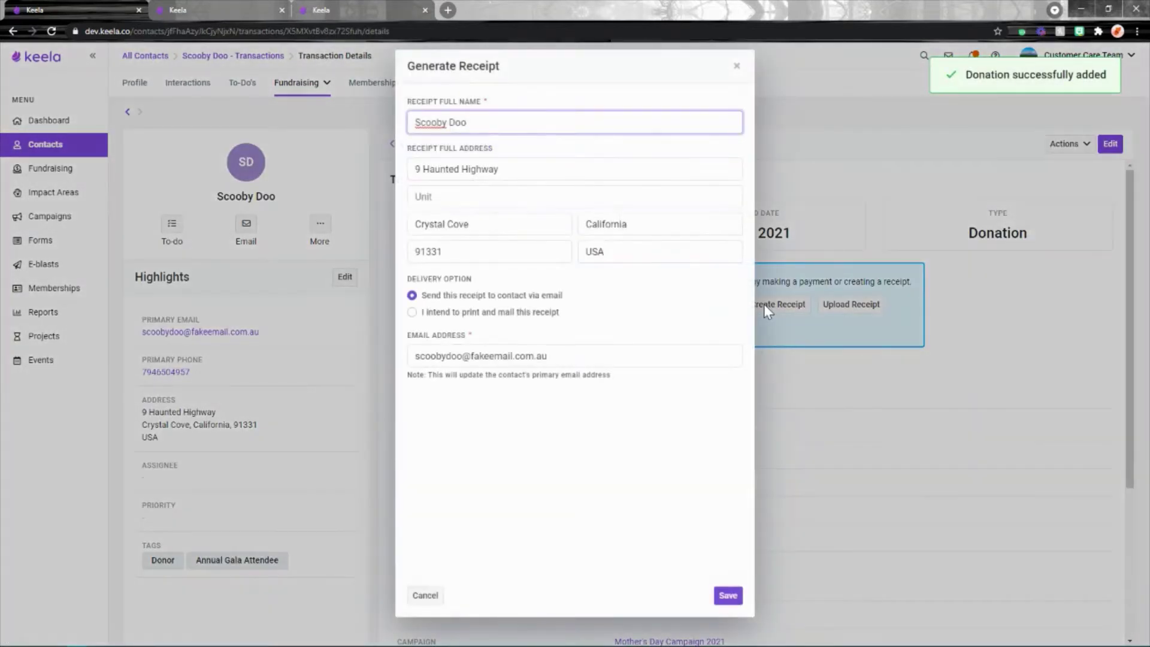
left_click(728, 597)
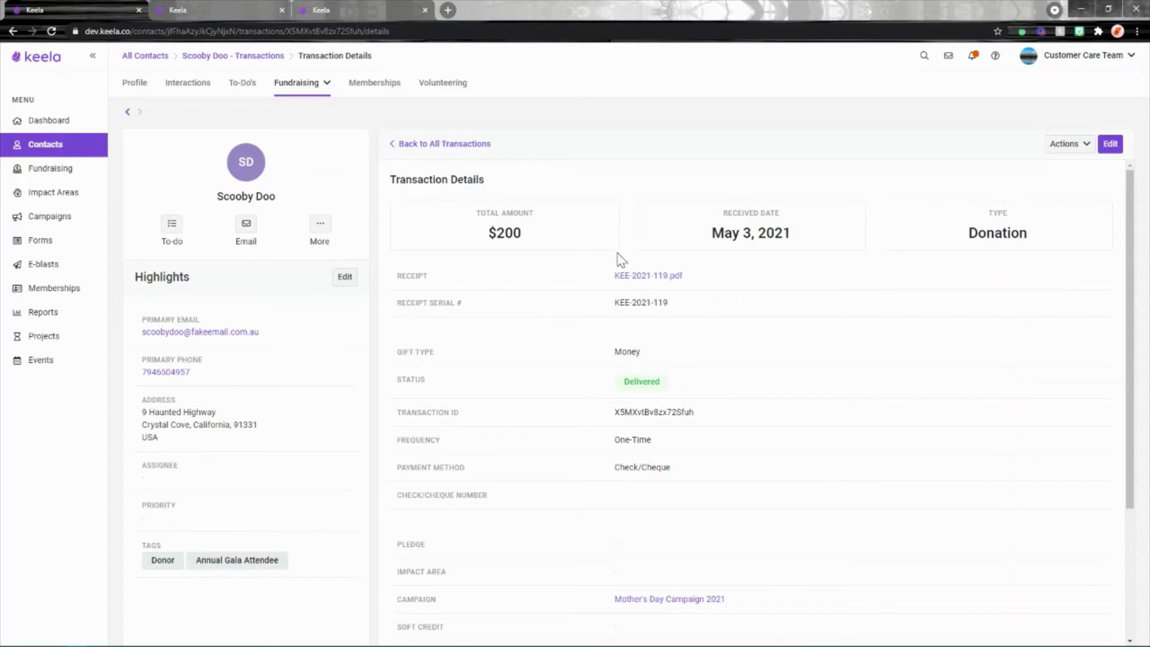
left_click(646, 277)
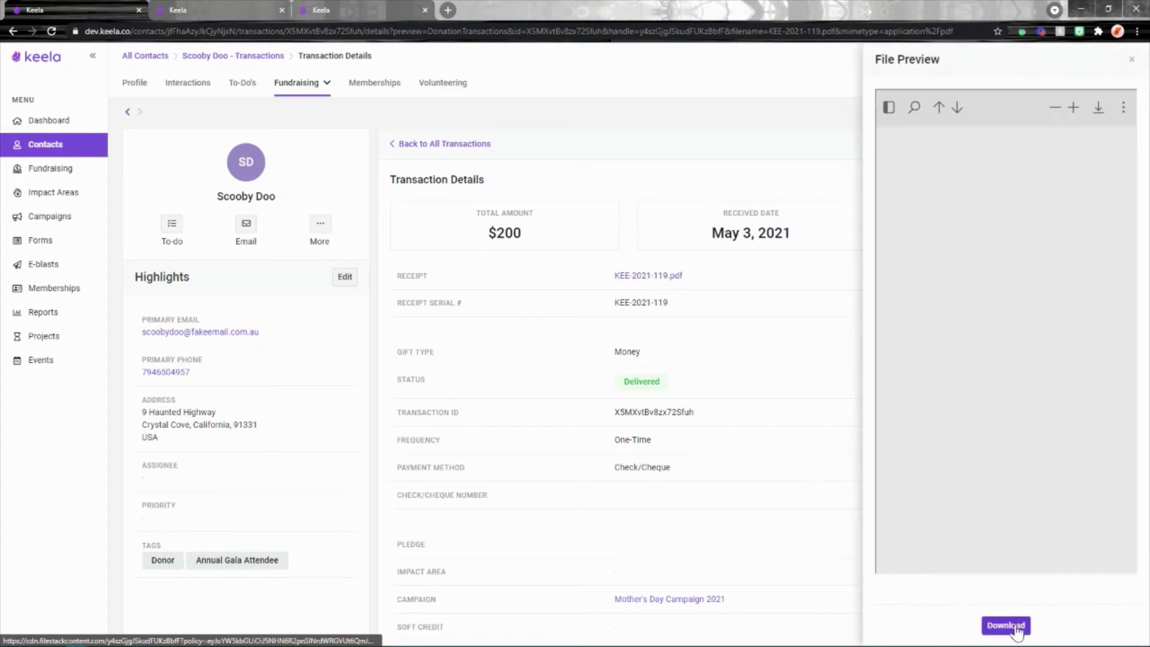
left_click(1014, 625)
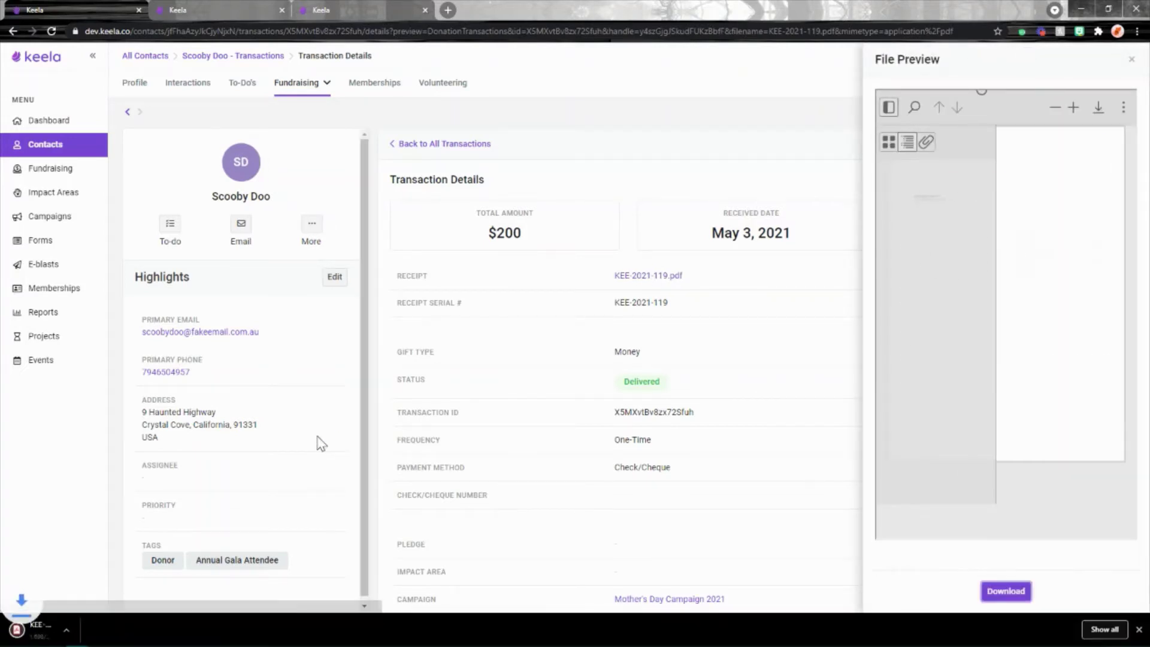
left_click(73, 624)
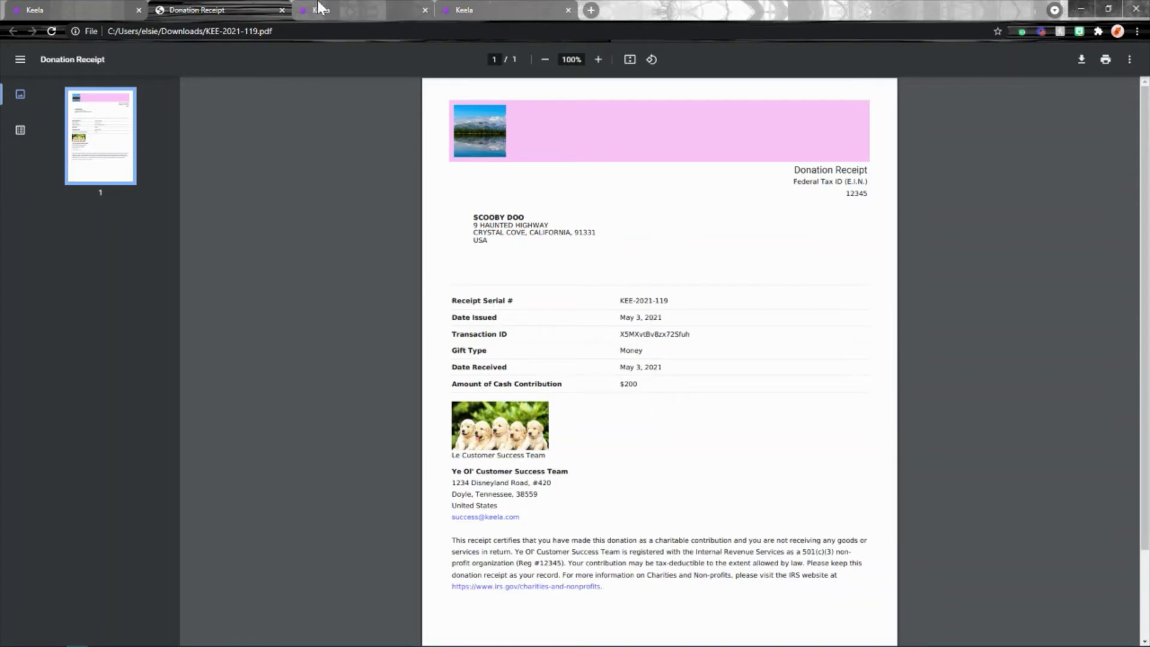
Return to the contact's record and examine the header and message of the newest donation receipt email in the interactions
left_click(68, 8)
left_click(187, 83)
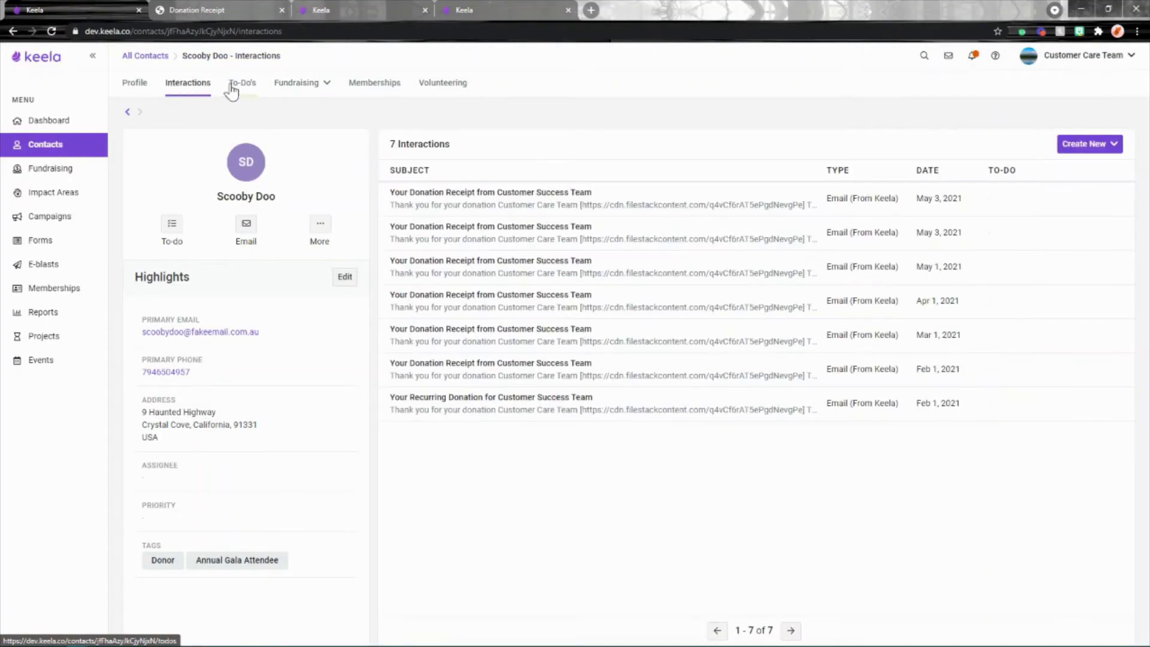
left_click(605, 207)
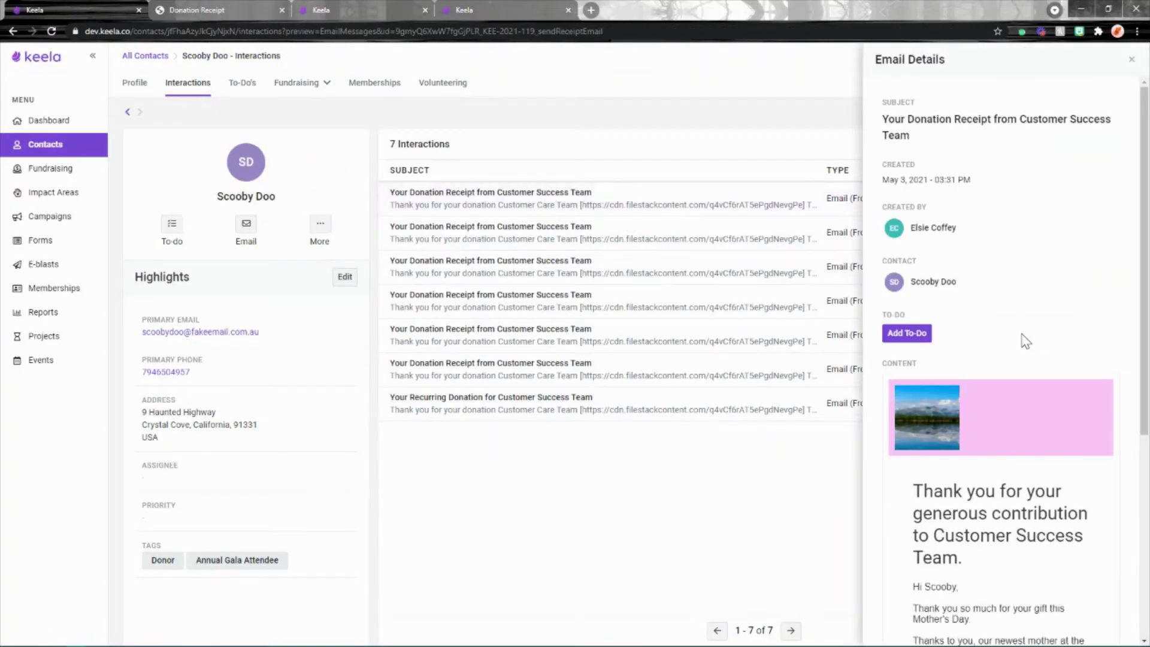
scroll(1026, 340, "down", 5)
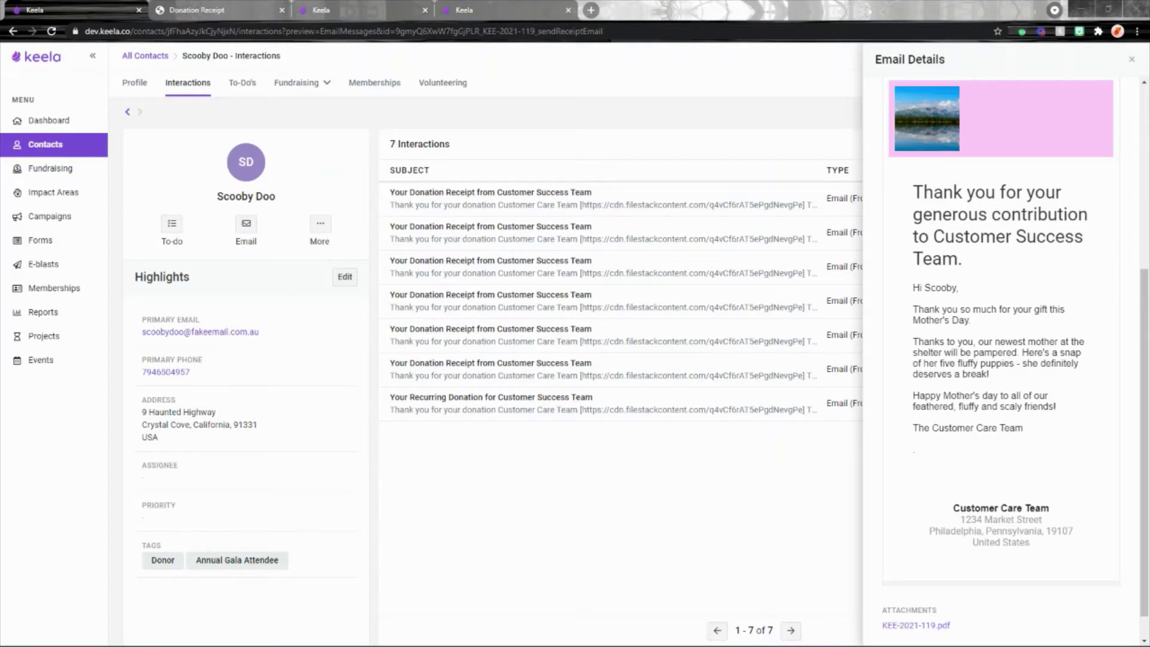
Open the receipt and letter settings of the Emergency Rescue Program impact area
left_click(36, 197)
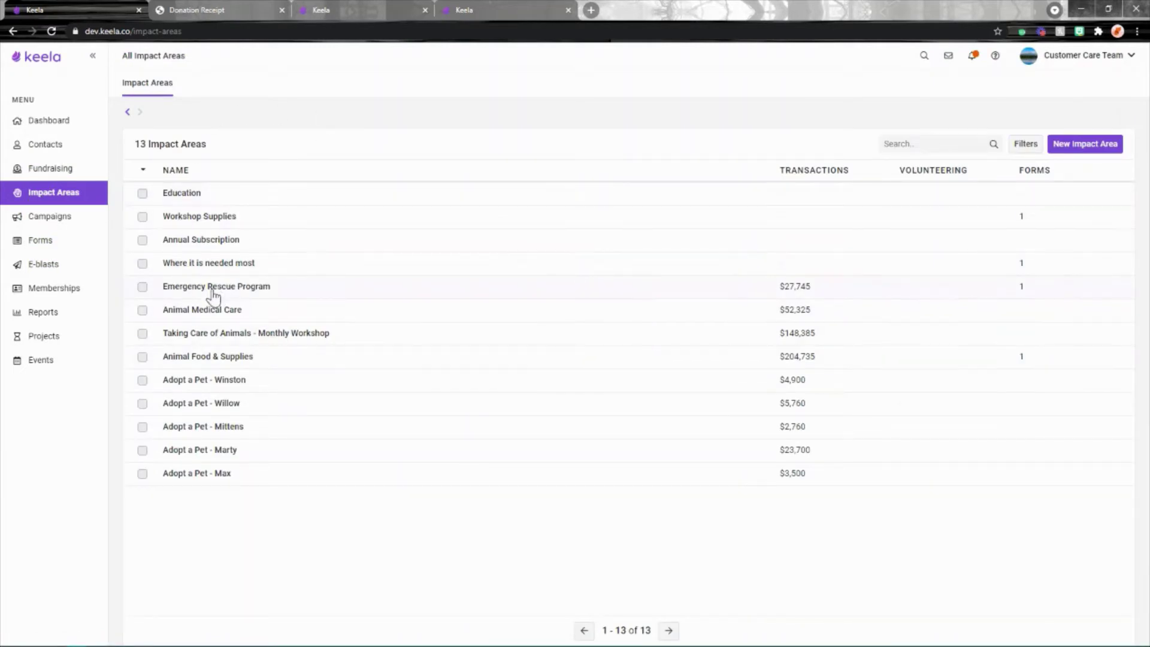
left_click(251, 287)
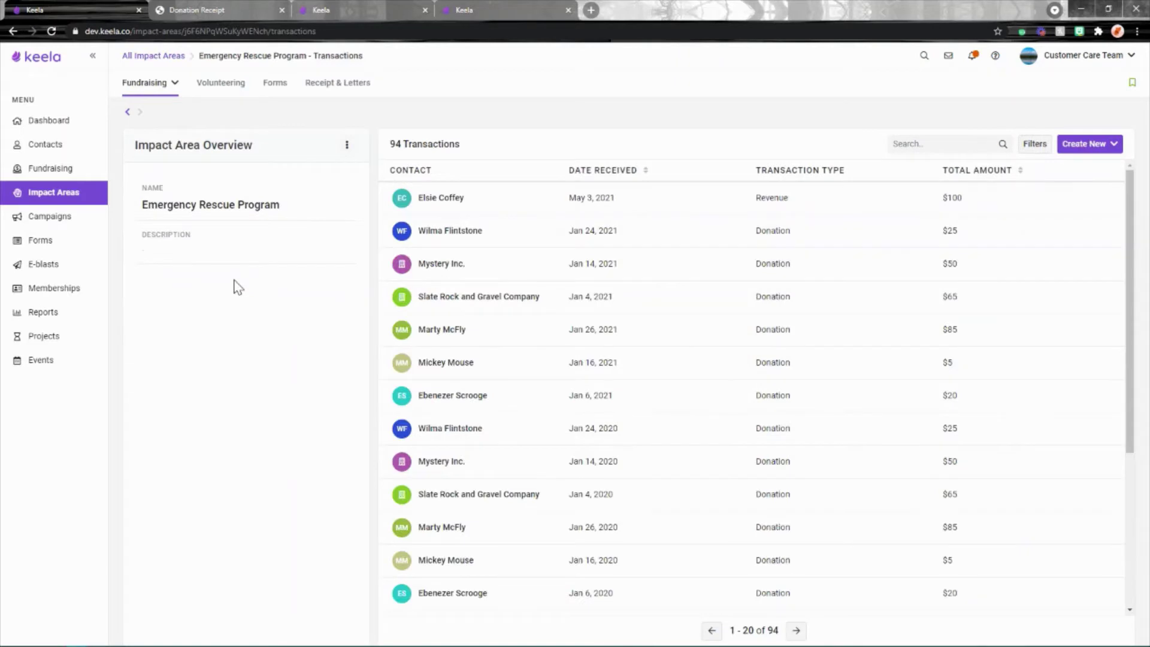
left_click(331, 88)
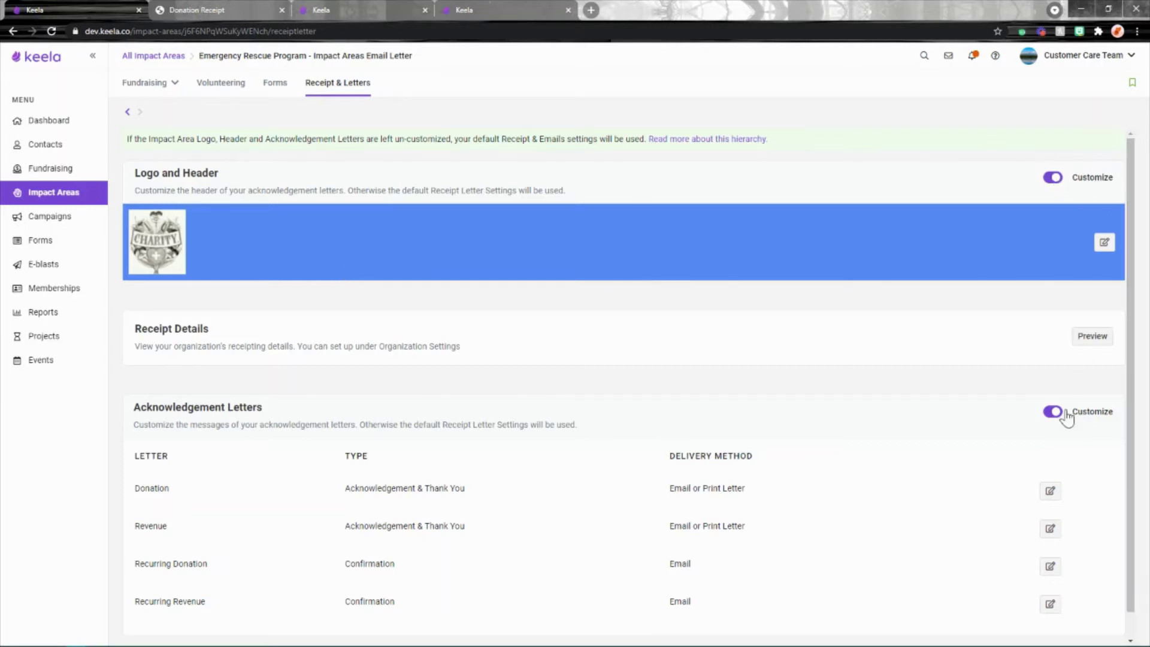
Turn customization off and back on for the impact area's logo and header and its acknowledgement letters
left_click(1053, 177)
left_click(1055, 415)
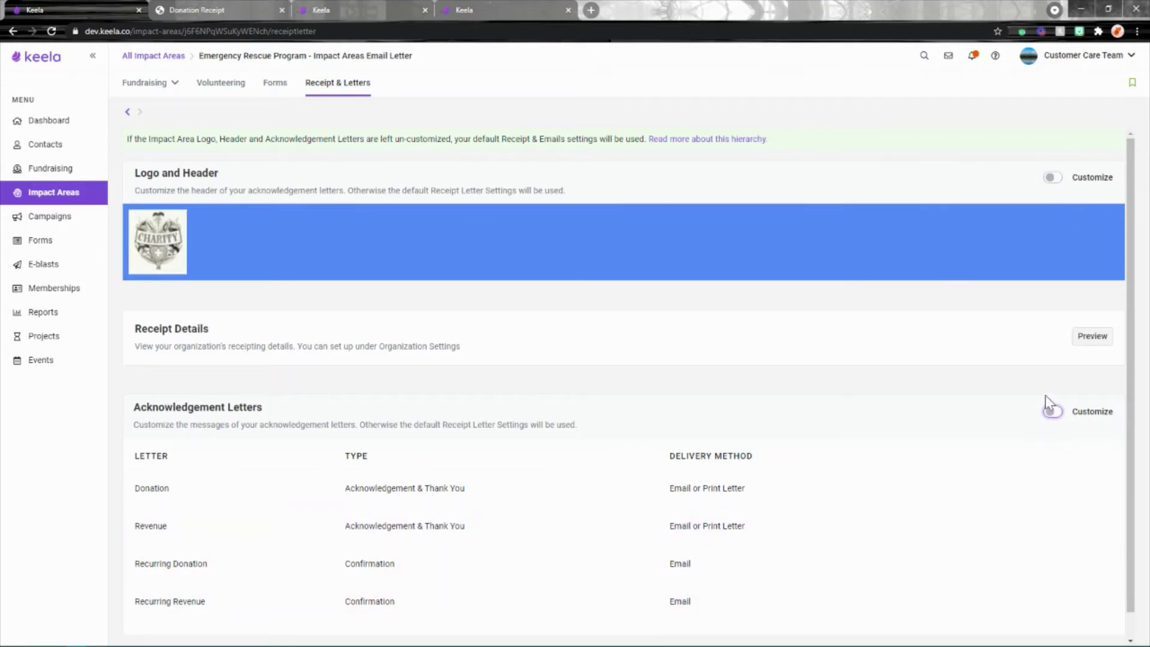
left_click(1052, 412)
left_click(1052, 178)
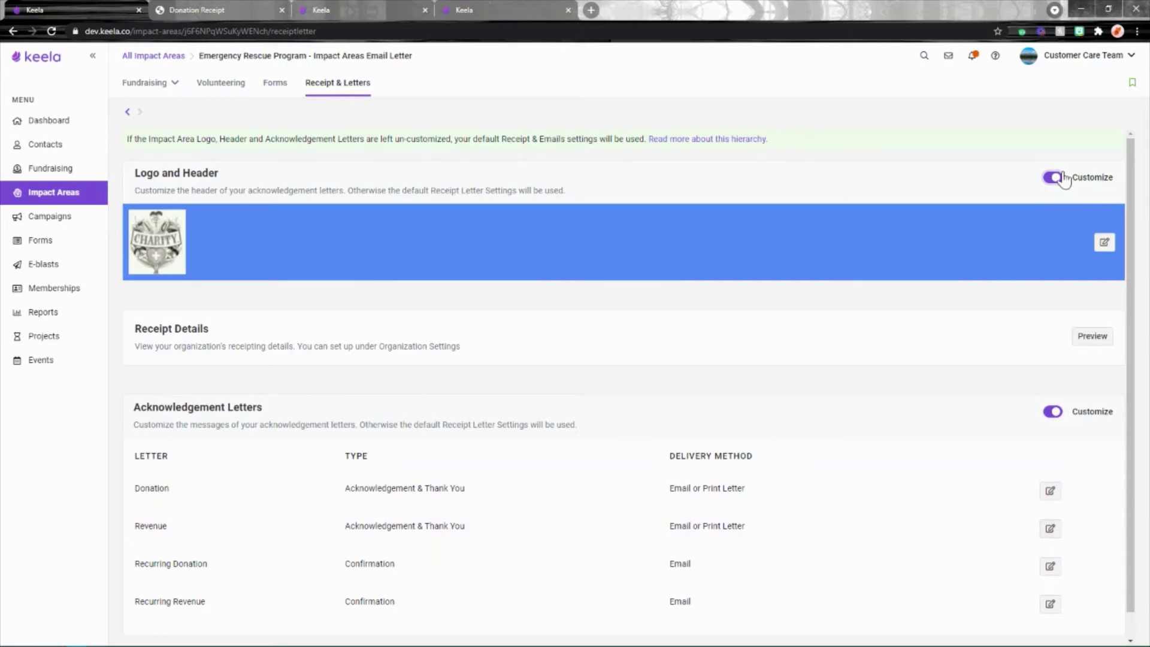
Set the impact area's header background color to #EC6F64 and save it
left_click(1105, 243)
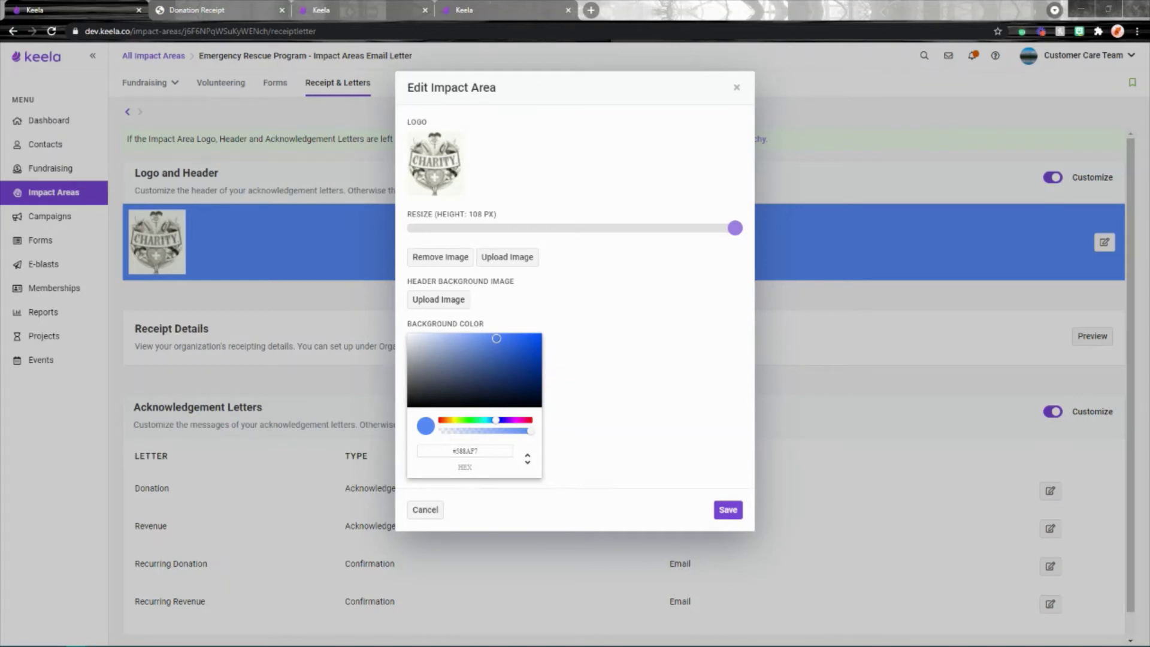
left_click_drag(496, 452, 454, 454)
type("EC6F64")
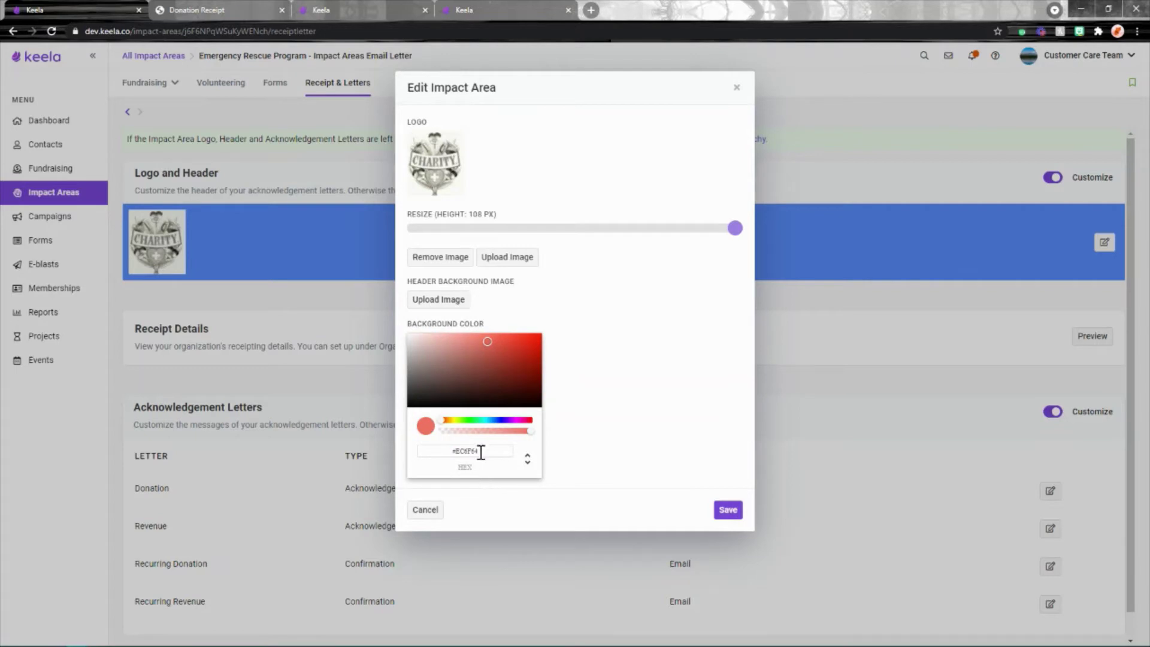
left_click(730, 511)
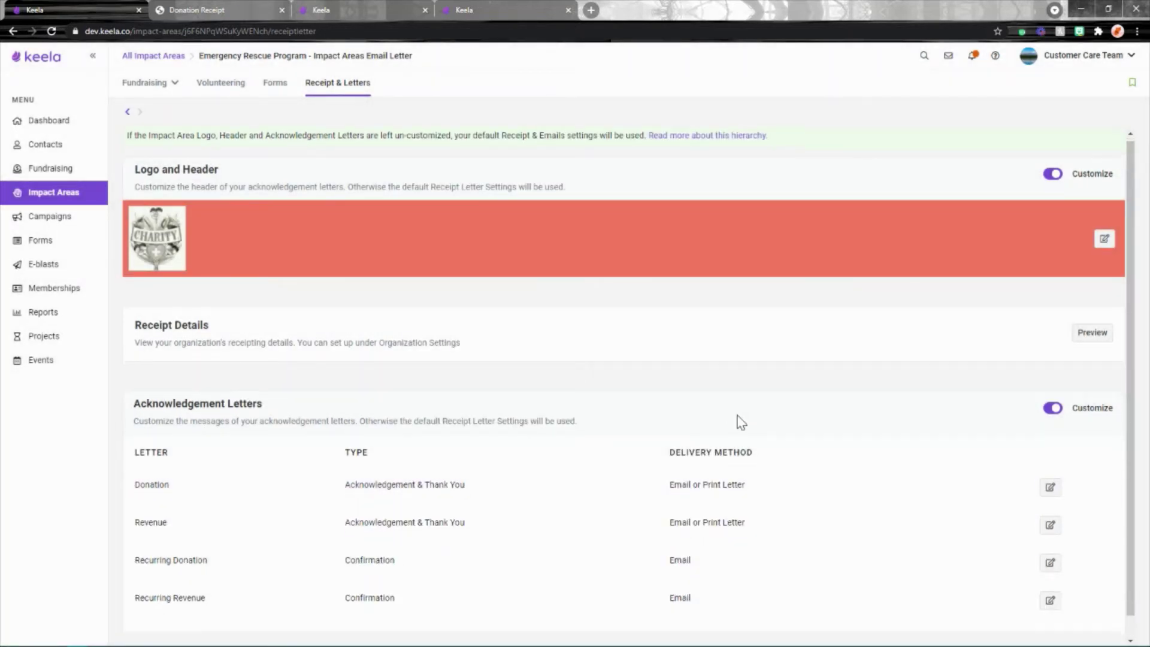
Replace the revenue letter's body with the Emergency Rescue Program thank-you message addressed to {{firstname}} and signed The Customer Care Team, and save it
scroll(740, 419, "down", 1)
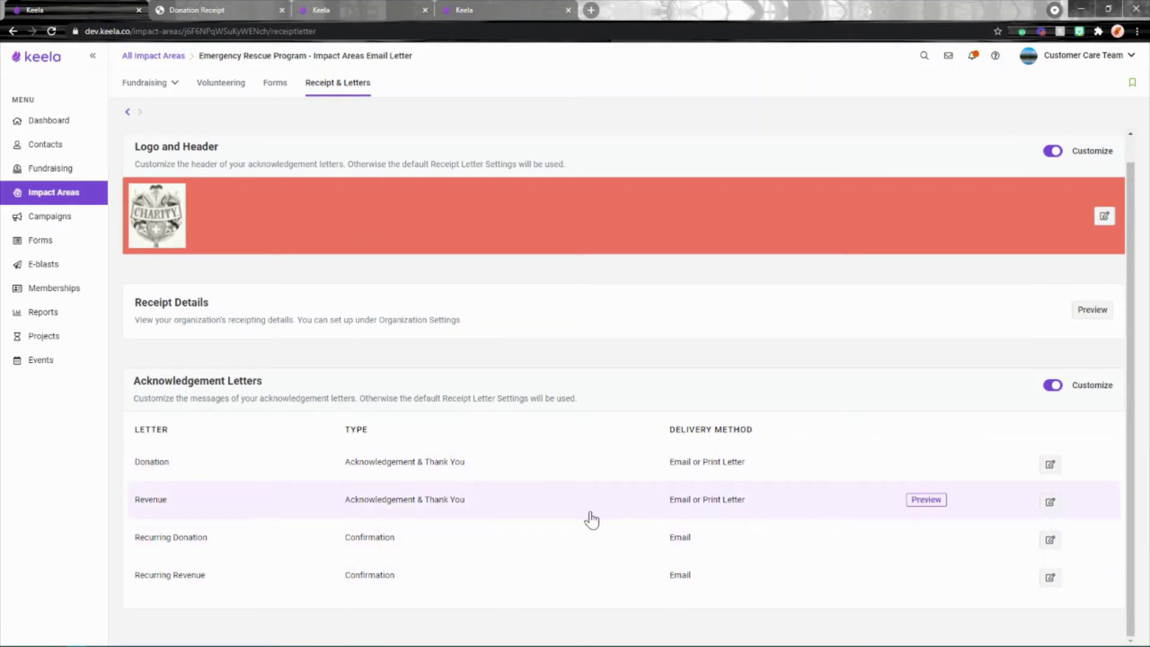
left_click(1052, 506)
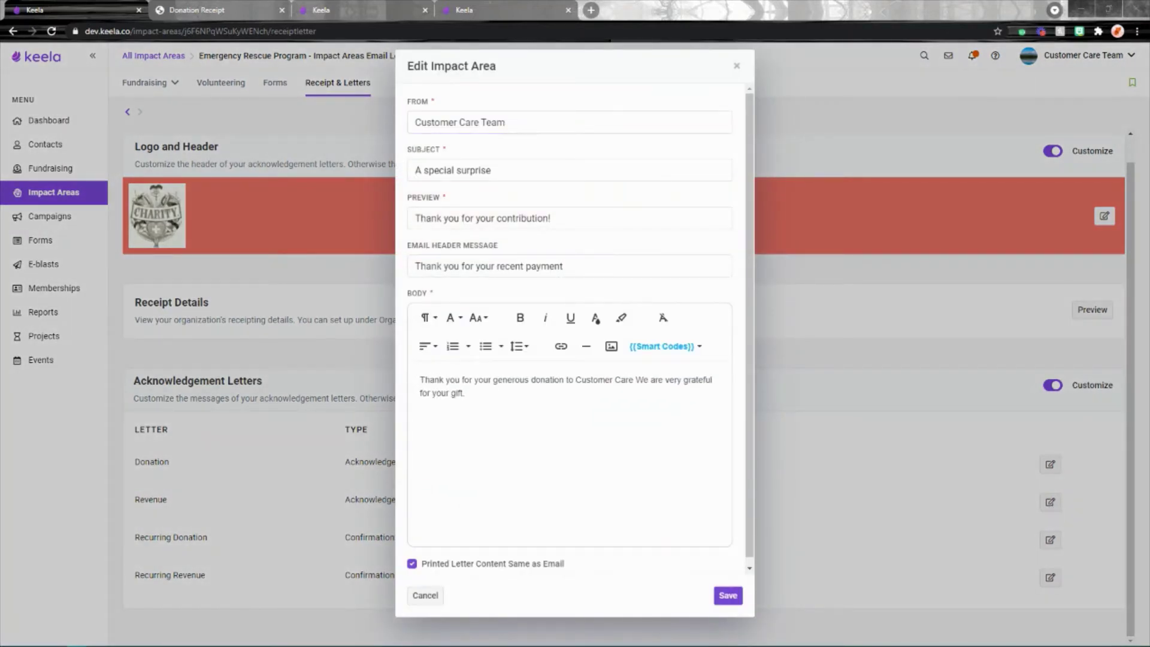
left_click(424, 381)
key("ctrl+a")
type("Dear {{firstname}},  Thank you so much for your gift to our Emergency Rescue Program.  These funds will help us reach our most vulnerable feathered, fluffy and scaly friends - giving them the urgent love and care that they need.  The Customer Care Team")
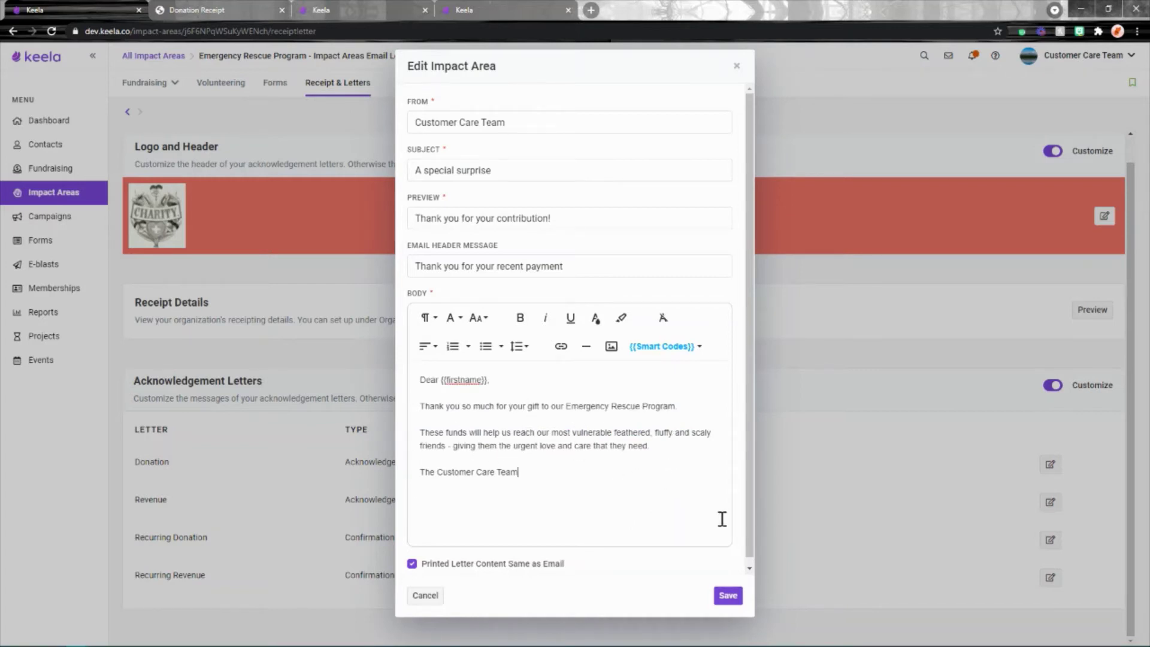
left_click(728, 596)
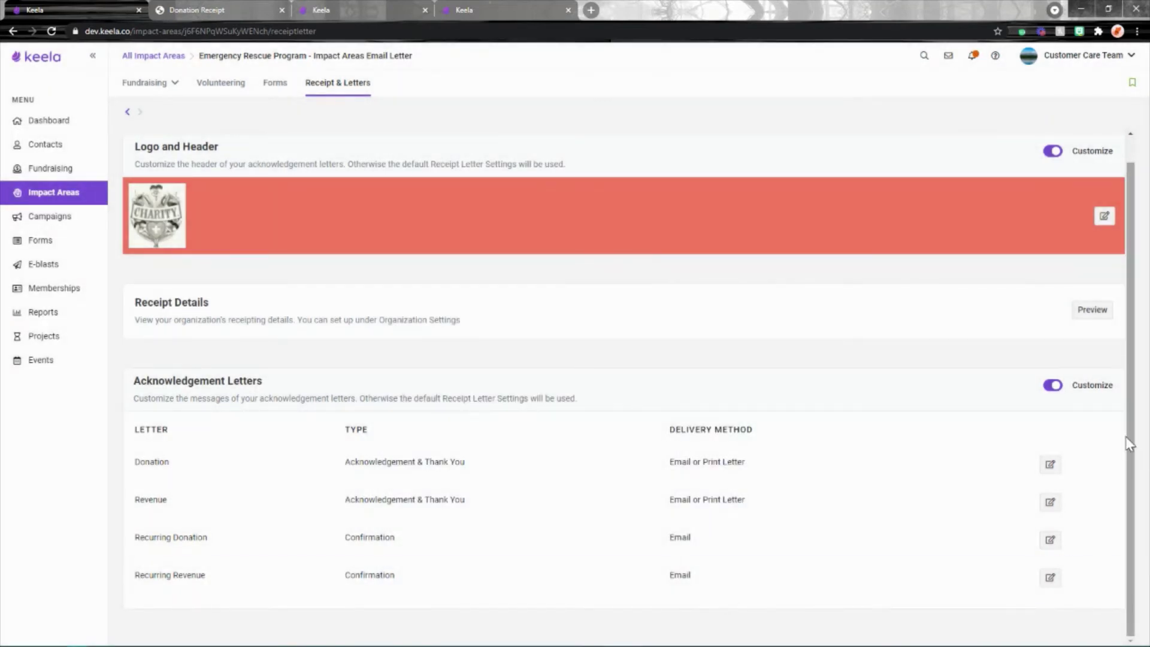
Make the donation acknowledgement letter's entire body text bold and save the letter
left_click(1051, 464)
left_click(597, 444)
key("ctrl+a")
key("ctrl+b")
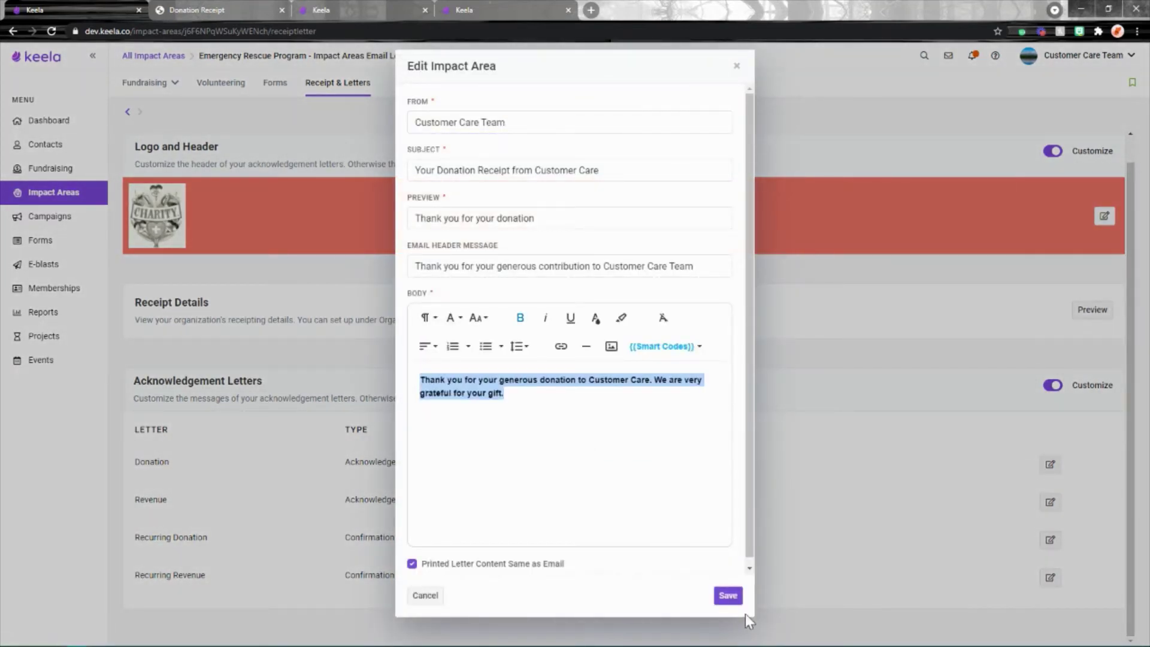
left_click(728, 595)
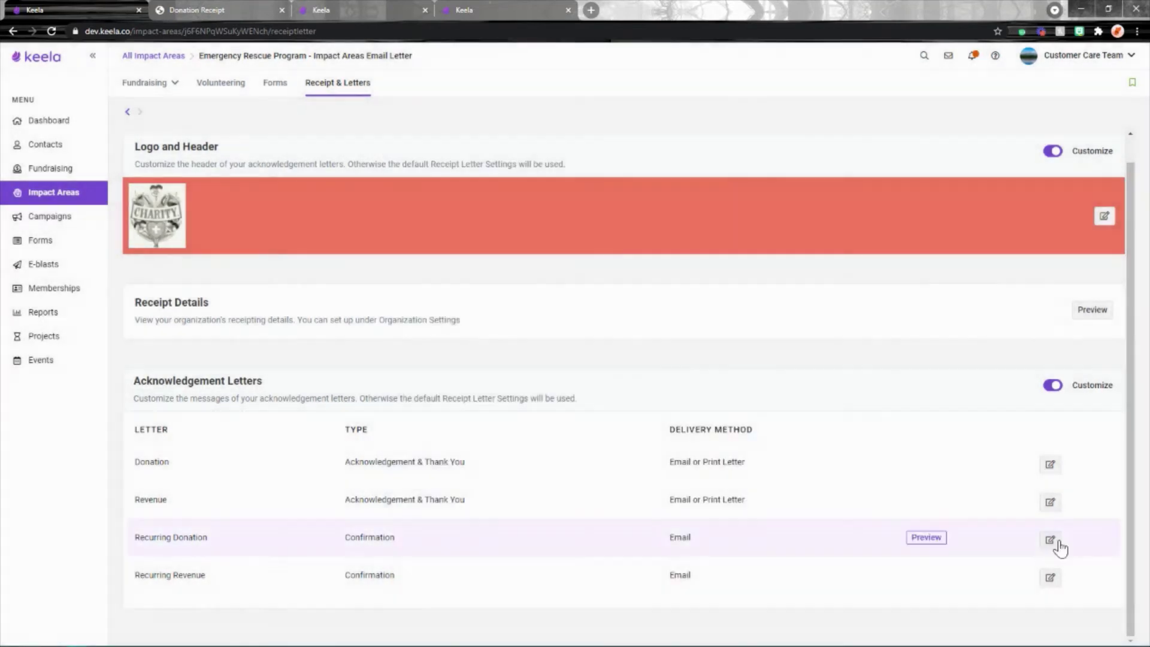
left_click(1050, 540)
left_click(709, 416)
key("ctrl+a")
type("Dear {{firstname}},  Thank you so much for your gift to our Emergency Rescue Program  These funds will help us reach our most vulnerable feathered, fluffy and scaly friends - giving them the urgent love and care that they need  The Customer Care Team")
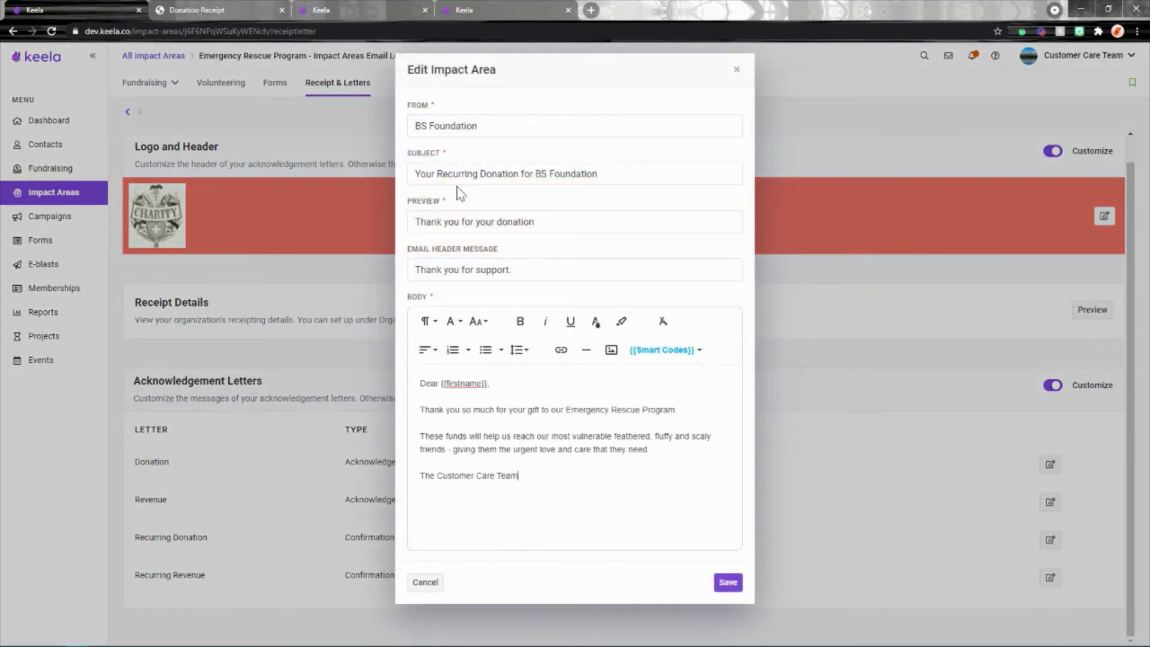
left_click(737, 70)
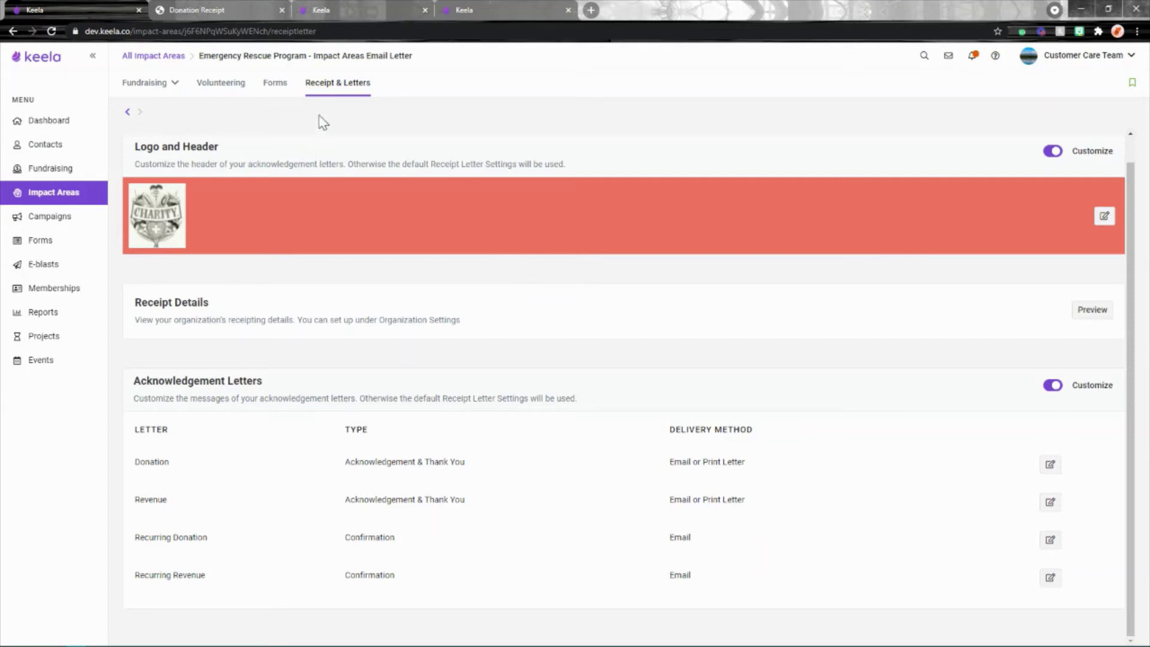
left_click_drag(307, 56, 196, 56)
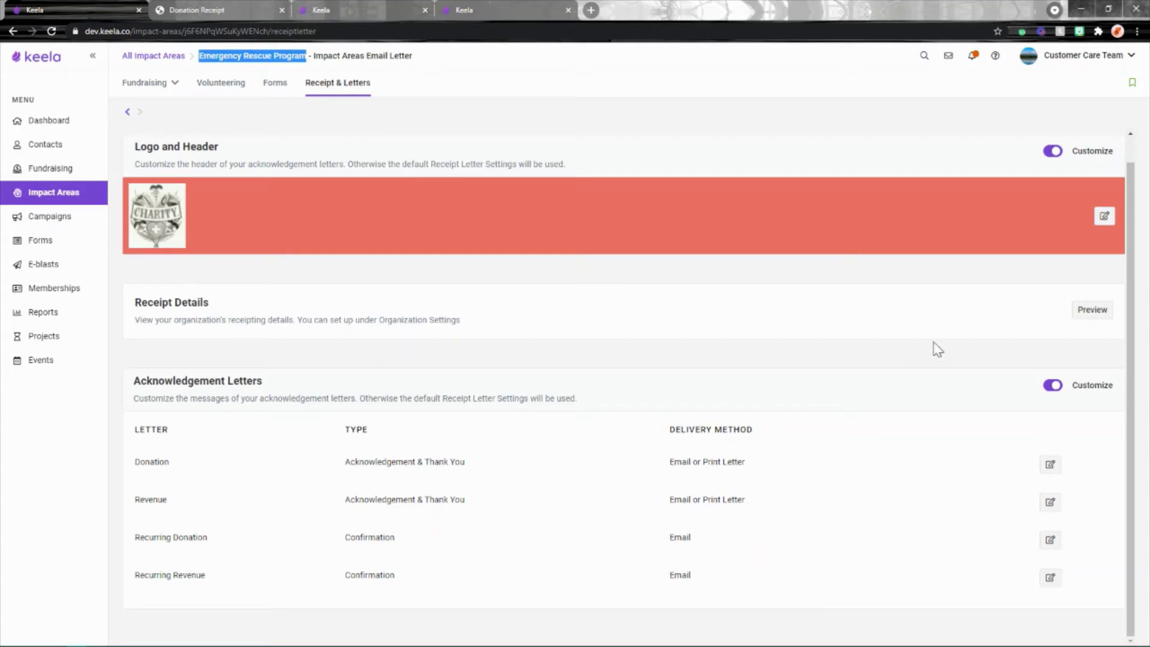
mouse_move(671, 463)
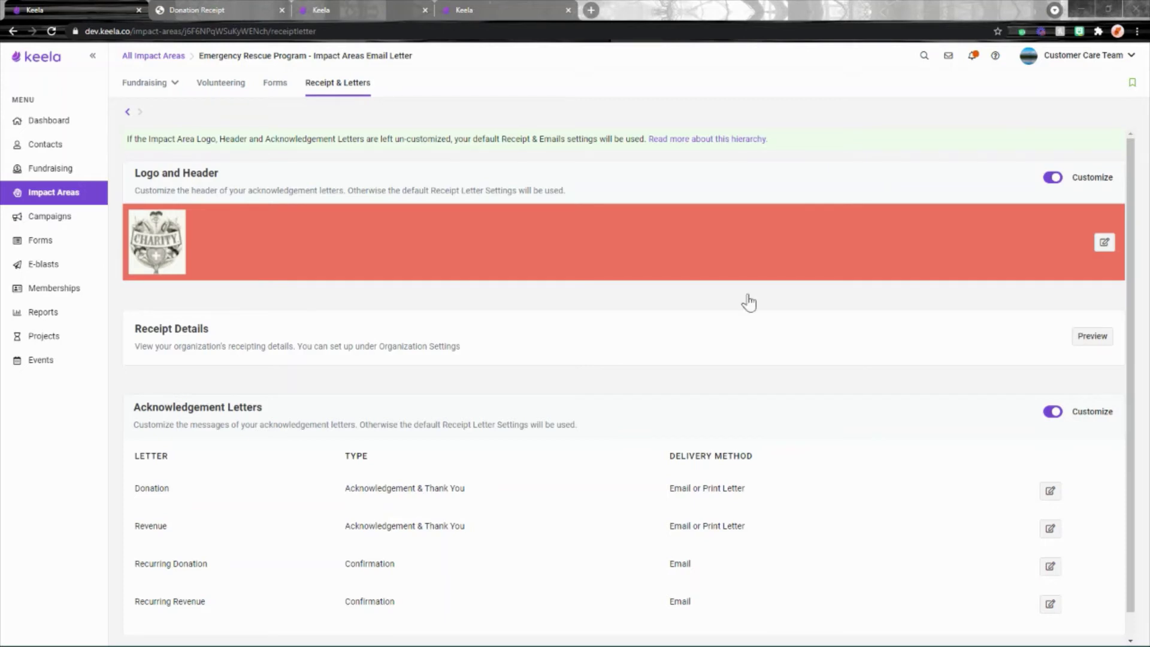
Create a donation form named General Donation Form linked to Mother's Day Campaign 2021
left_click(41, 246)
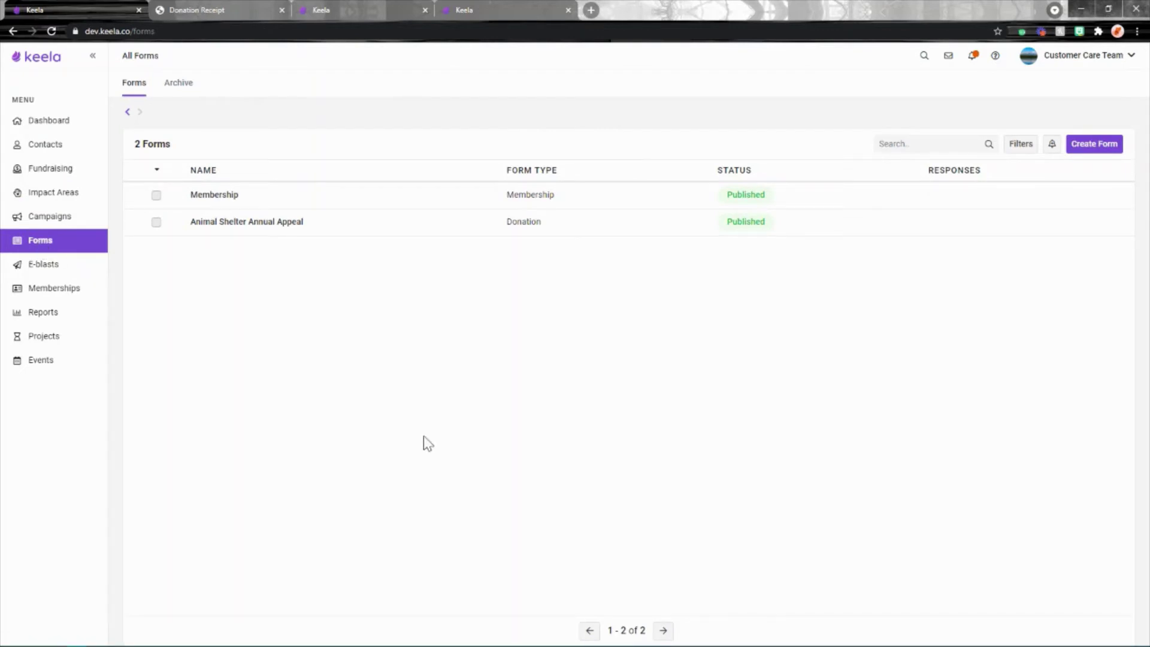
left_click(1100, 149)
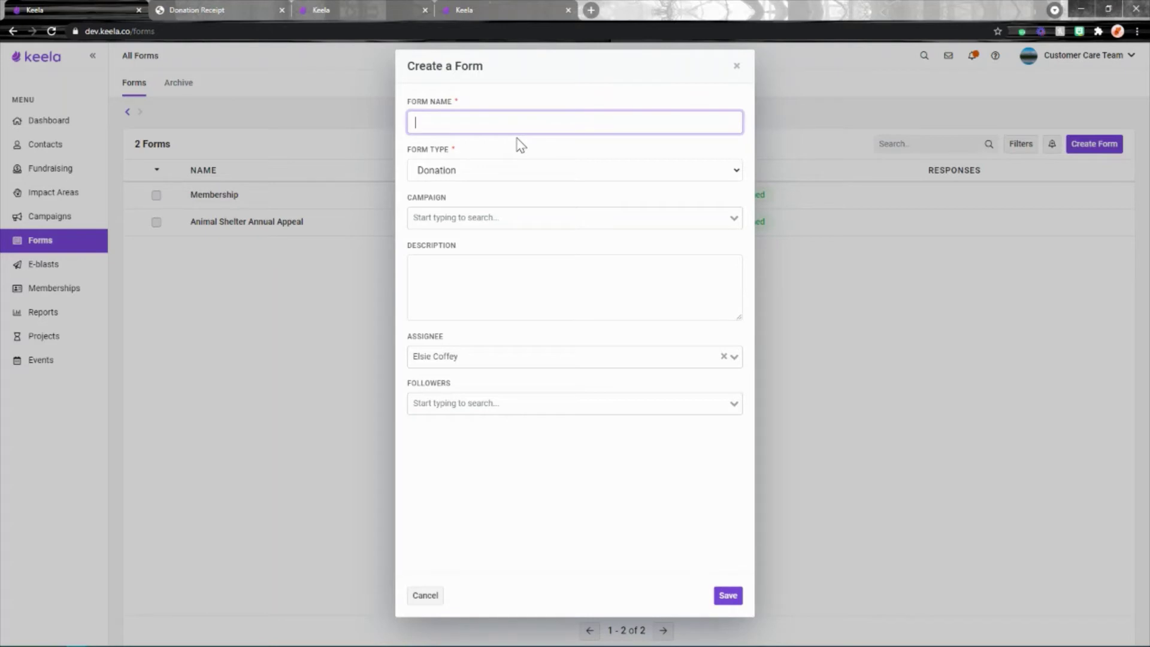
type("General Donation Form")
left_click(474, 220)
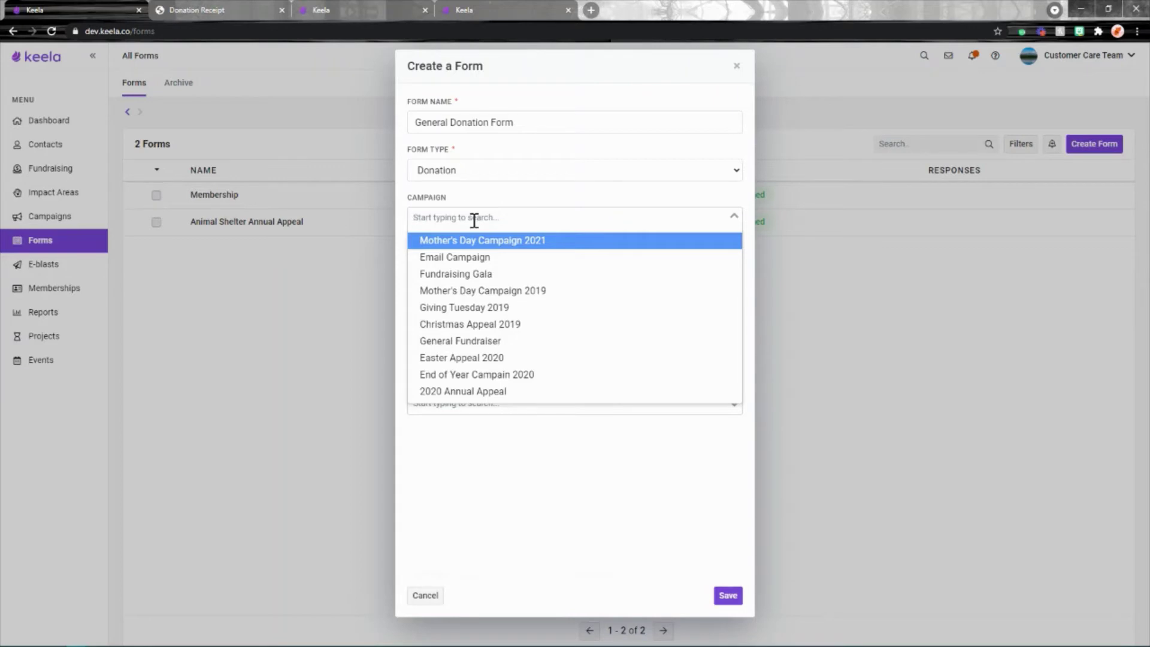
left_click(528, 240)
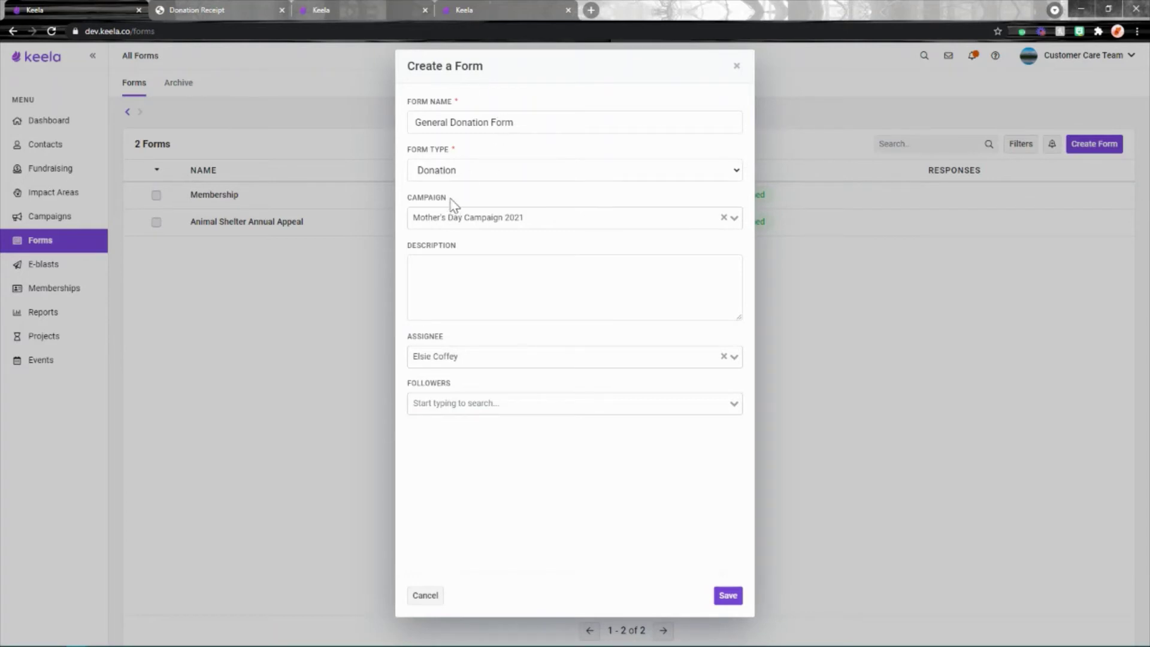
left_click_drag(453, 205, 407, 199)
left_click(544, 244)
left_click(728, 596)
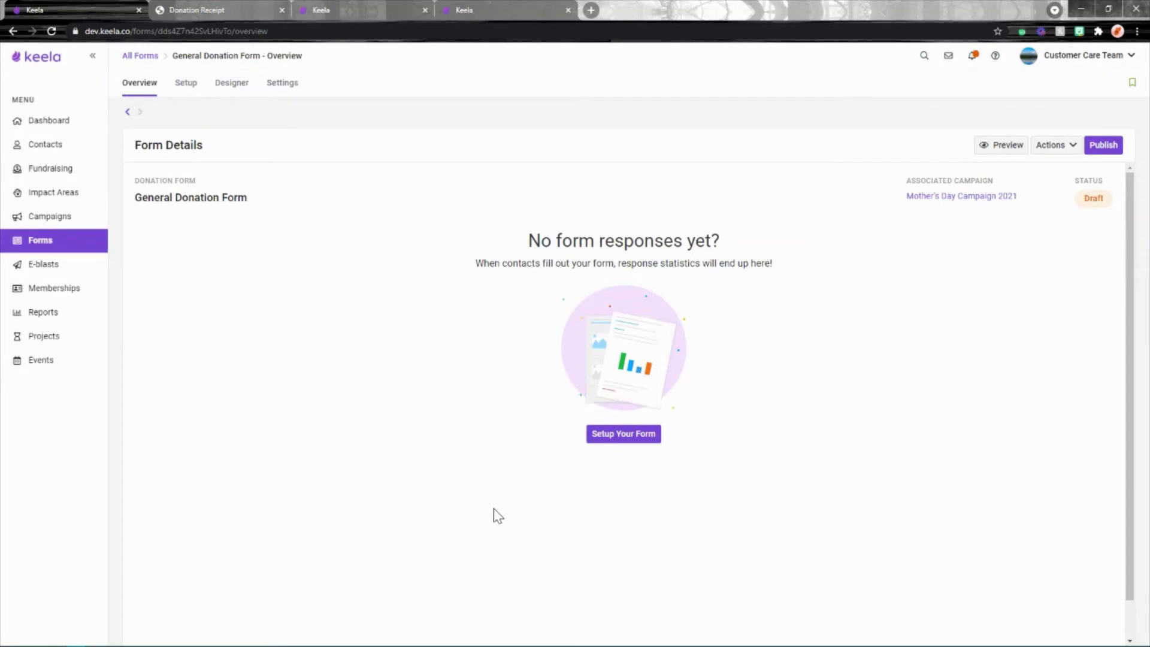
Organize the General Donation Form's donation amounts by impact areas in its setup
left_click(191, 89)
scroll(599, 285, "down", 2)
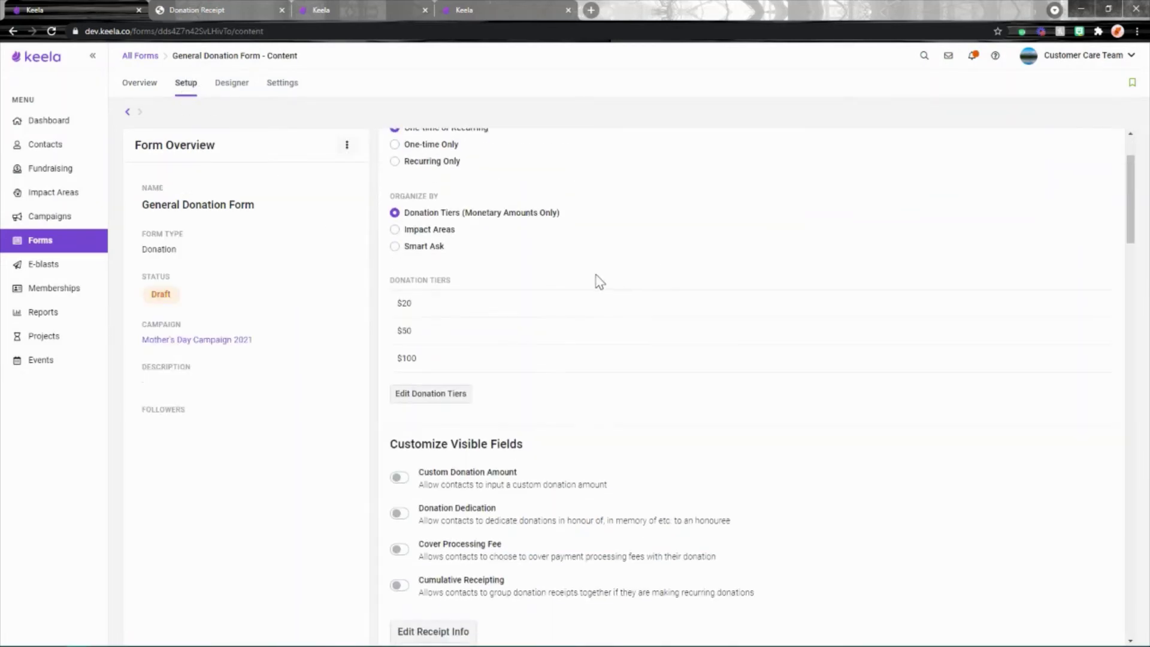
scroll(490, 356, "up", 2)
left_click(410, 331)
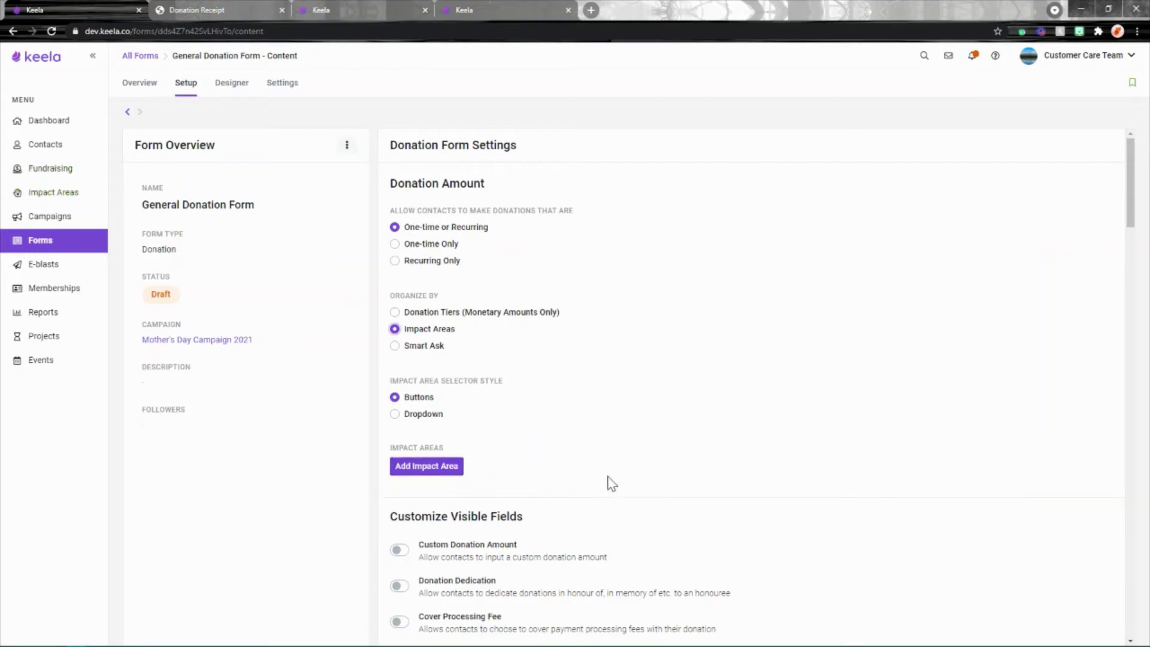
Add the Emergency Rescue Program impact area to the form with donation amounts of 50, 100 and 200
left_click(445, 467)
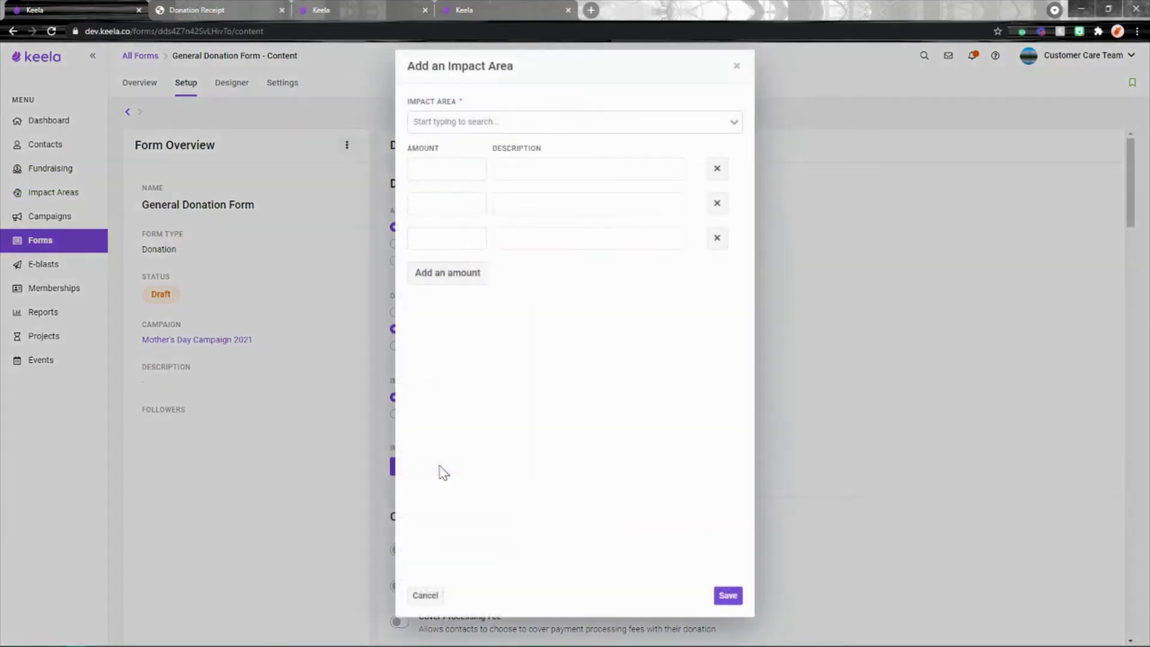
left_click(498, 121)
left_click(471, 213)
left_click(457, 168)
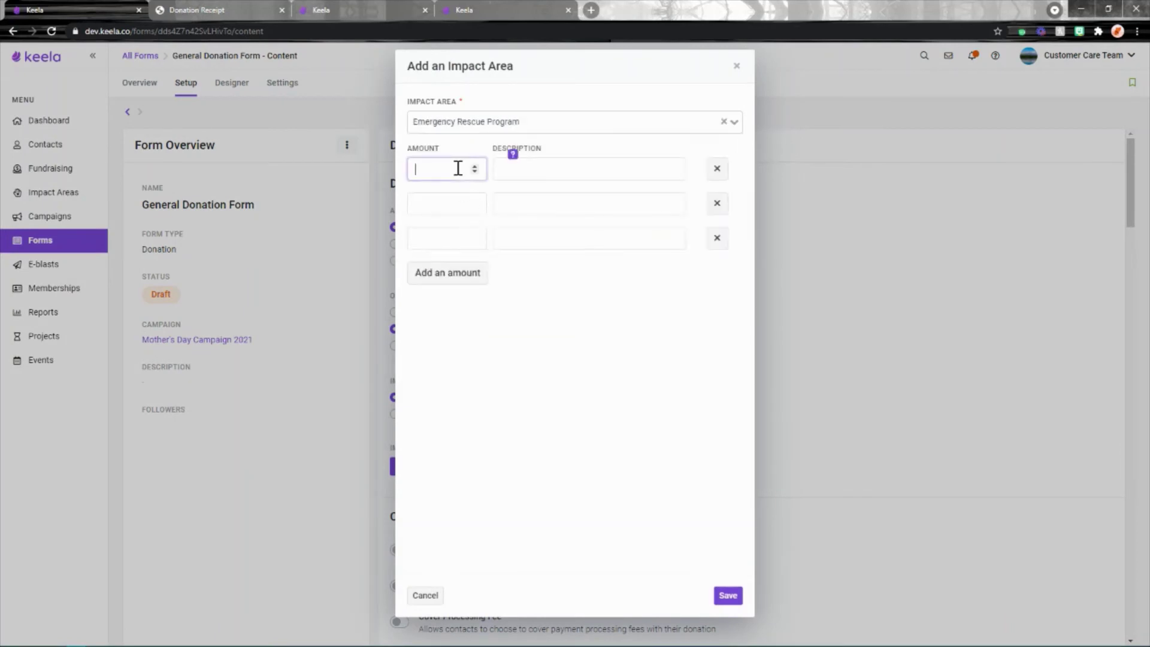
type("50")
left_click(455, 202)
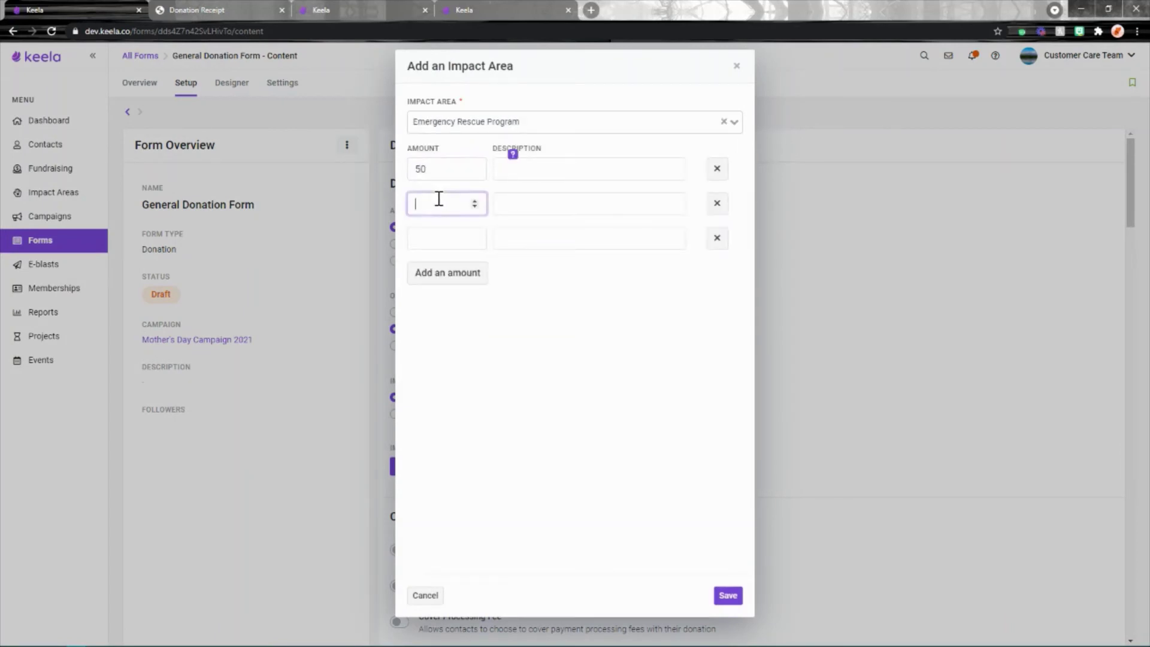
type("100")
left_click(442, 233)
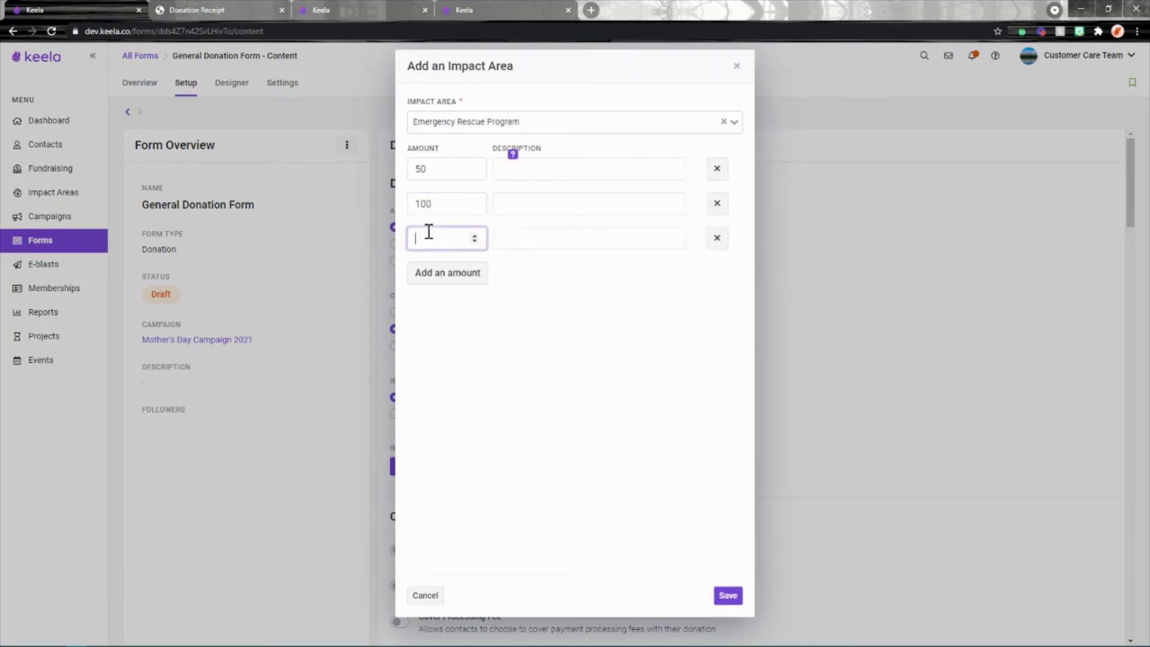
type("200")
left_click(727, 594)
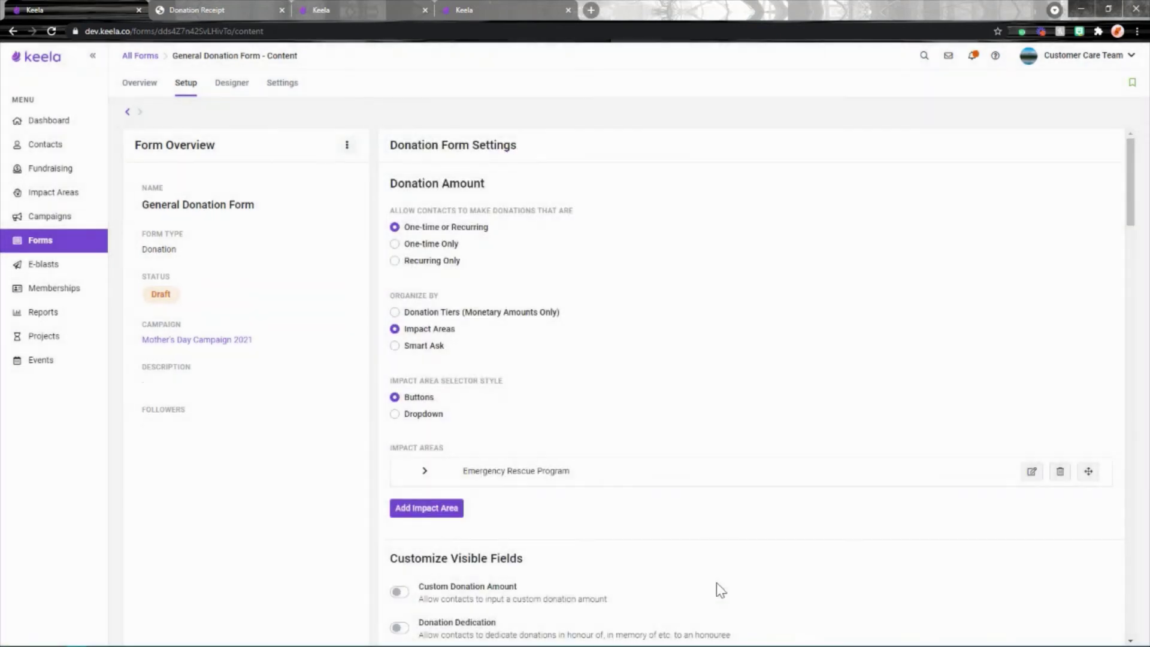
Add the Workshop Supplies impact area to the form with donation amounts of 10, 20 and 50
left_click(438, 509)
left_click(465, 120)
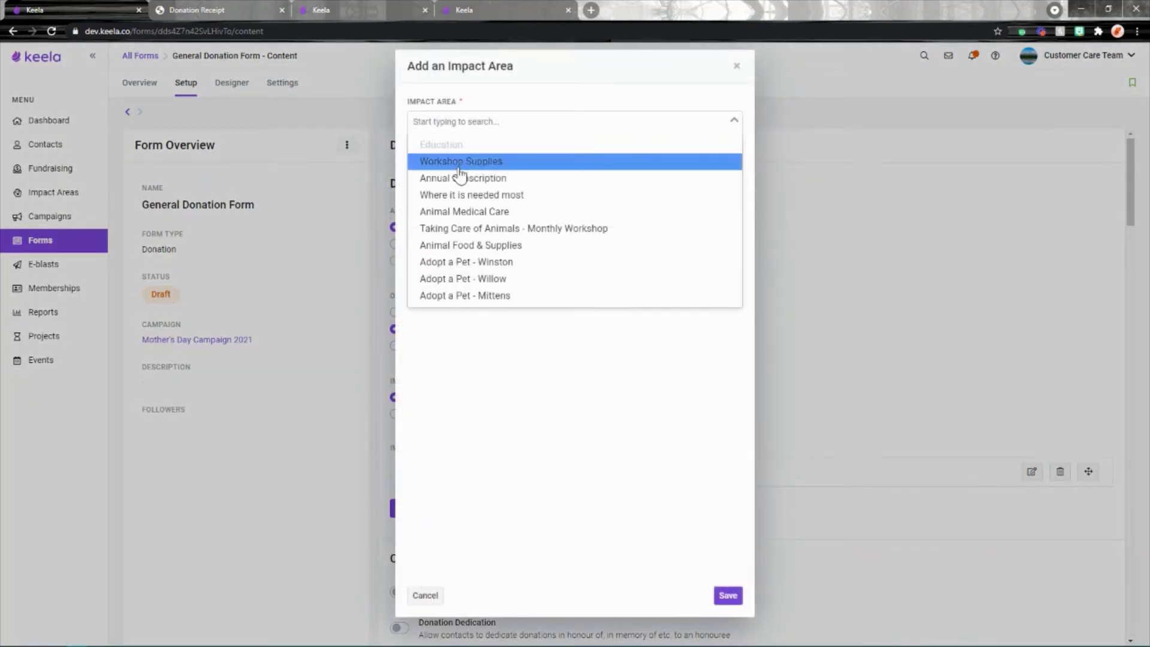
left_click(460, 160)
left_click(442, 173)
type("10")
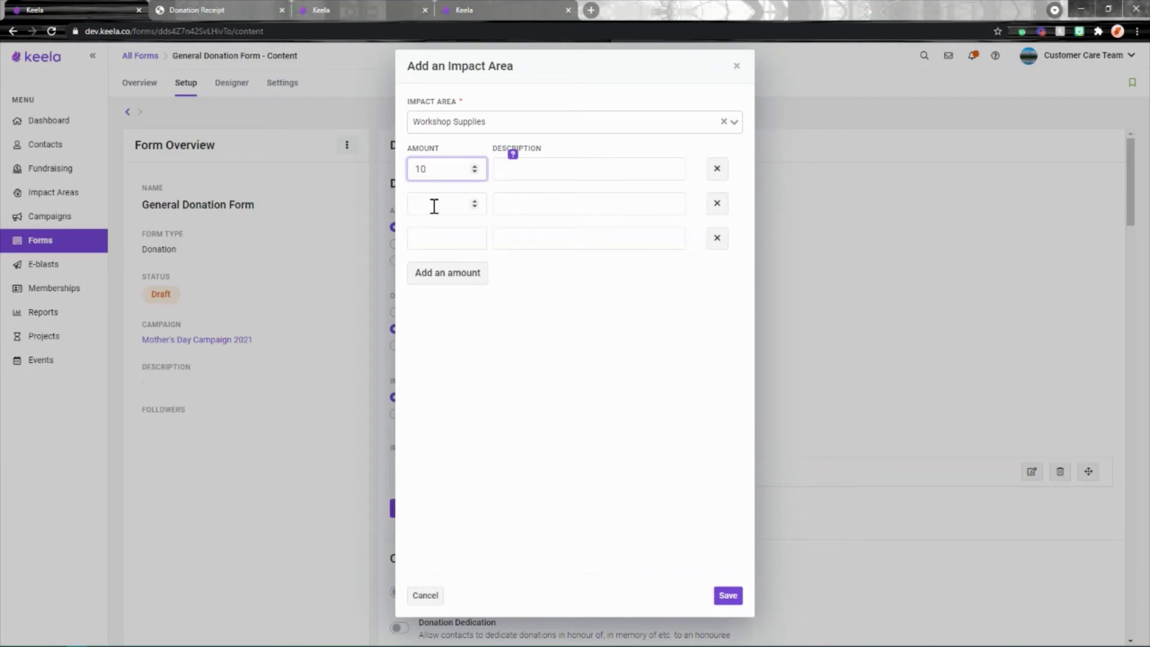
left_click(434, 206)
type("20")
left_click(428, 237)
type("50")
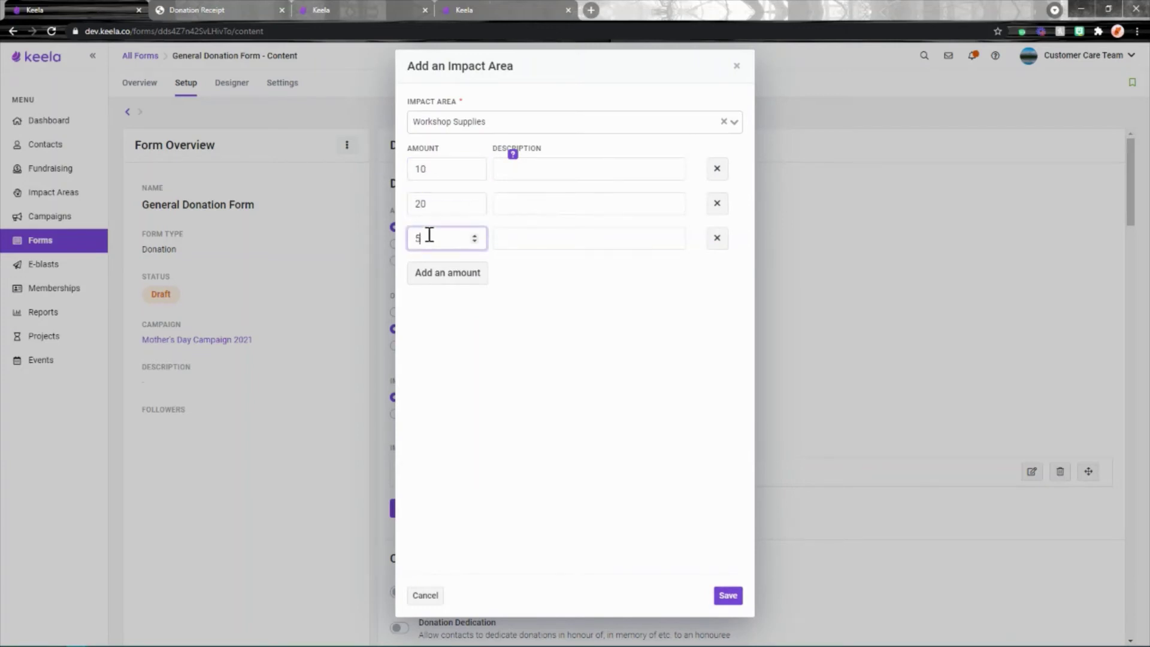
left_click(728, 595)
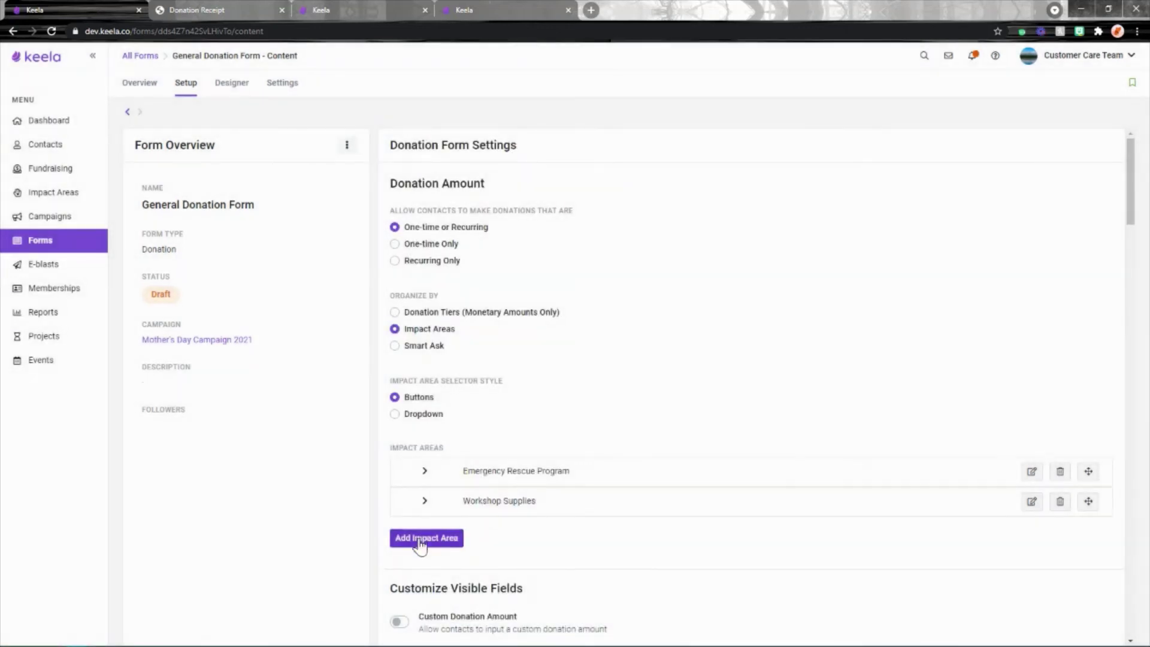
Add the Where it is needed most impact area to the form with donation amounts of 100, 200 and 300
left_click(420, 540)
left_click(442, 120)
left_click(479, 178)
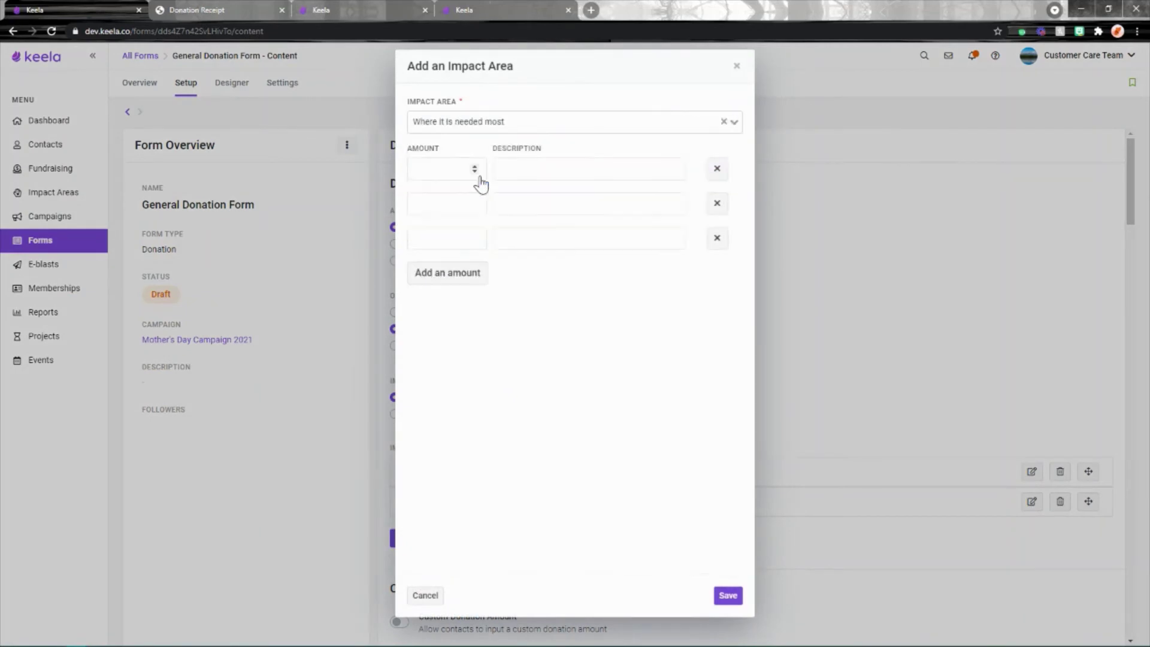
left_click(422, 170)
type("100")
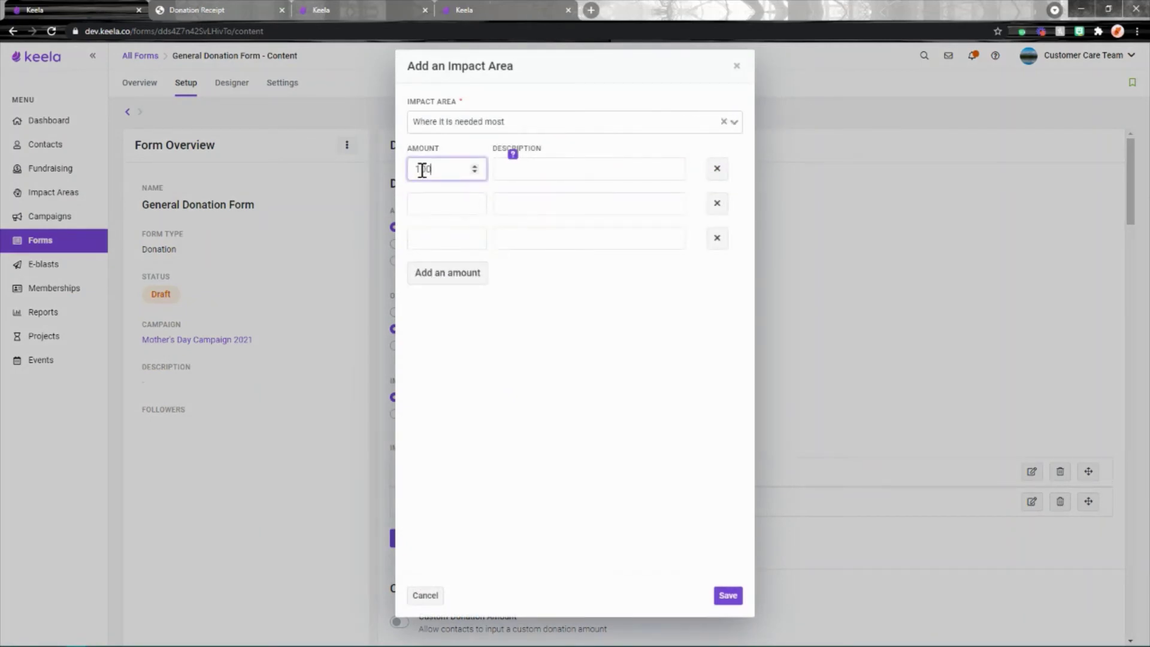
left_click(462, 201)
type("200")
left_click(432, 233)
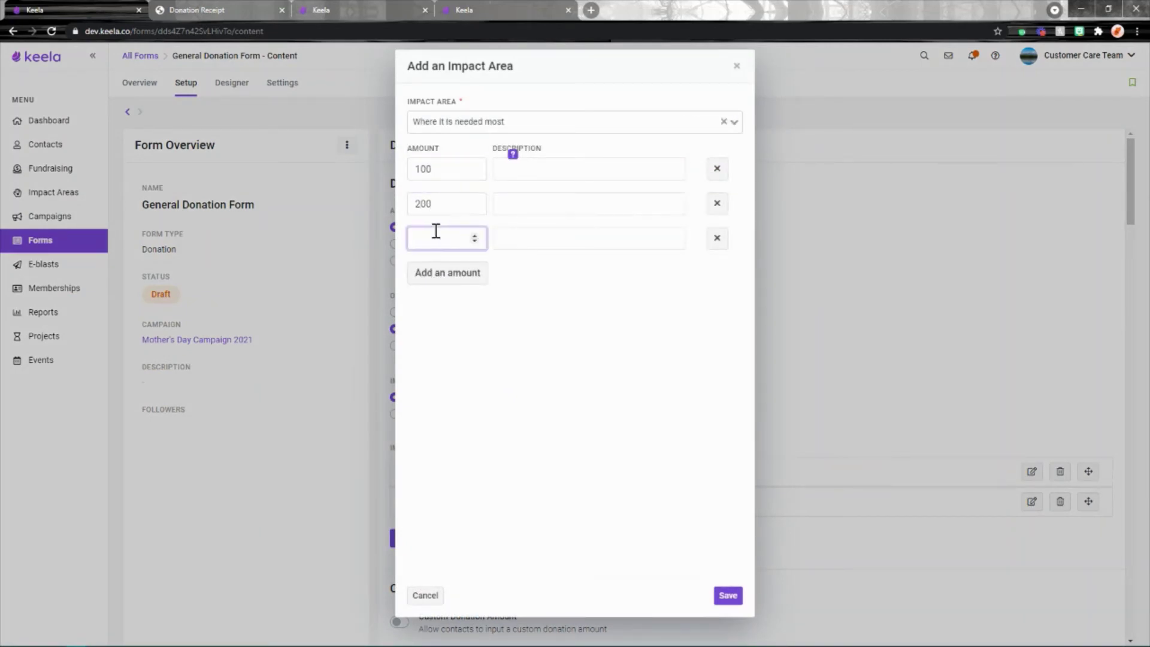
type("300")
left_click(728, 595)
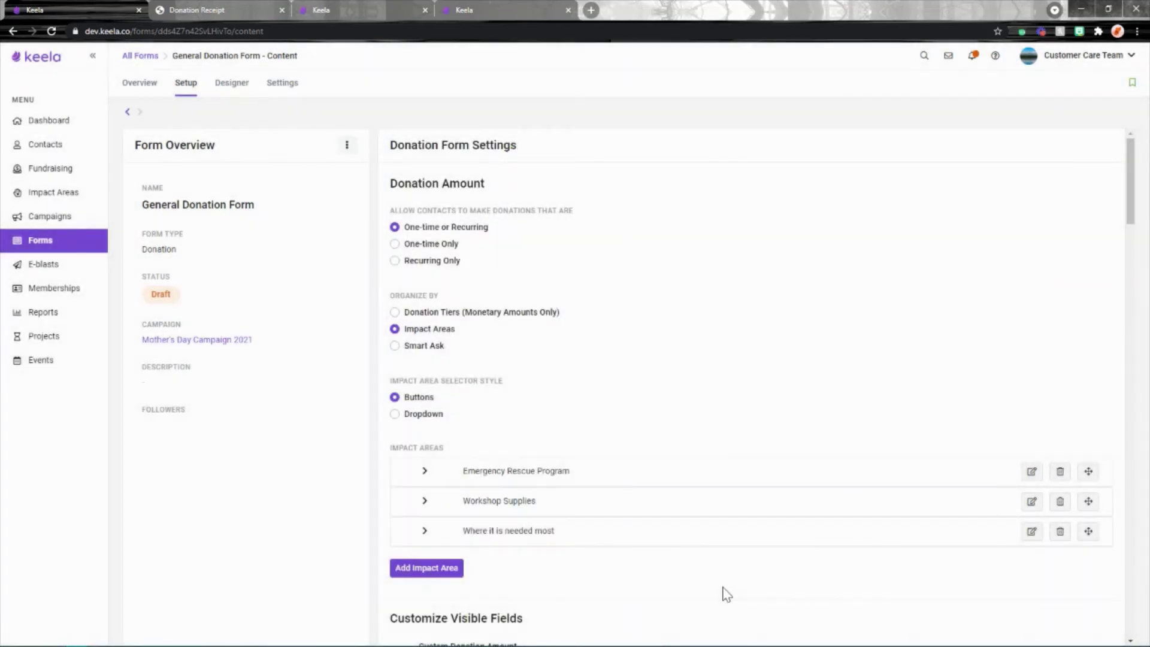
Examine the form page in the designer, switching between the three impact areas to compare the donation amounts each one offers
left_click(223, 89)
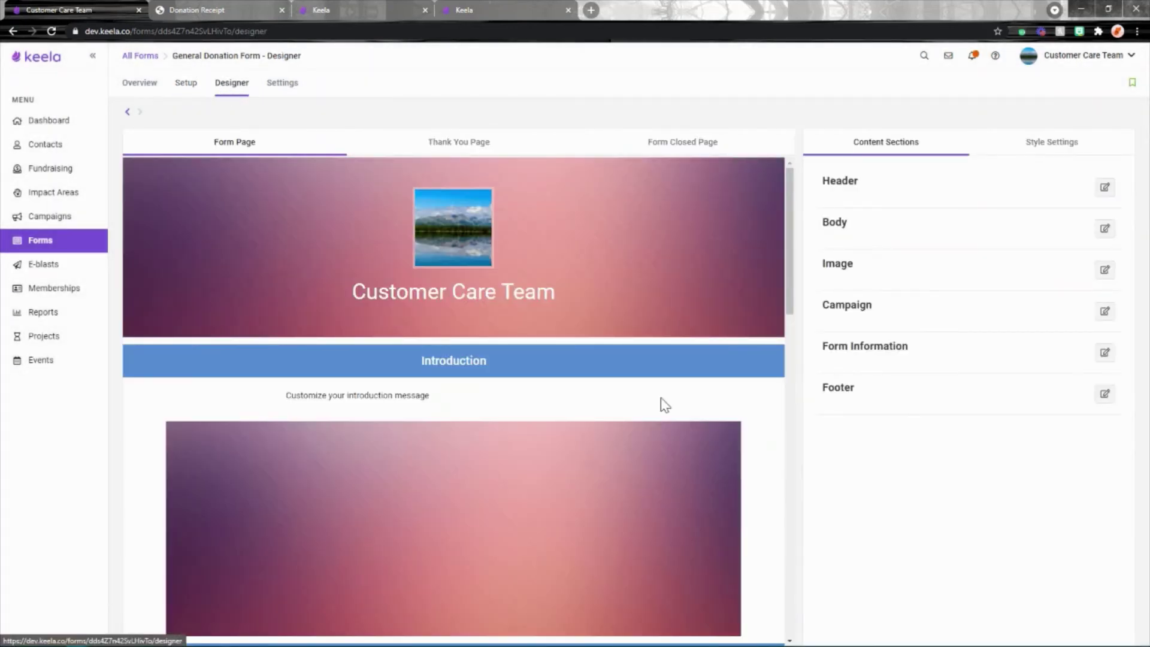
scroll(654, 383, "down", 5)
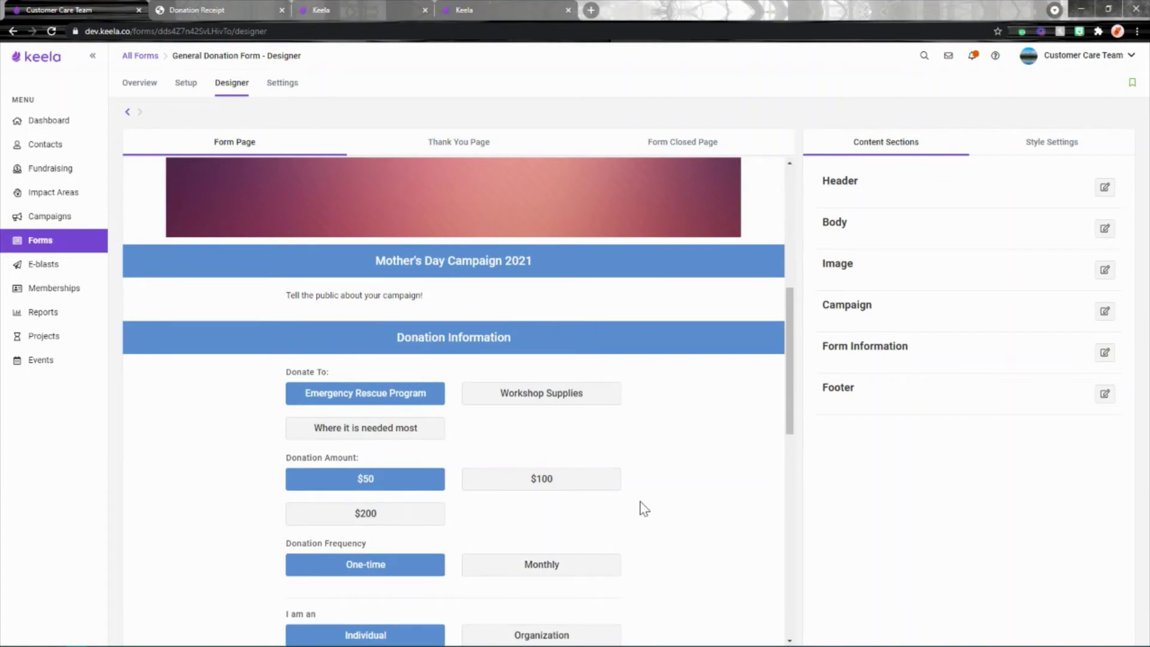
scroll(390, 297, "down", 4)
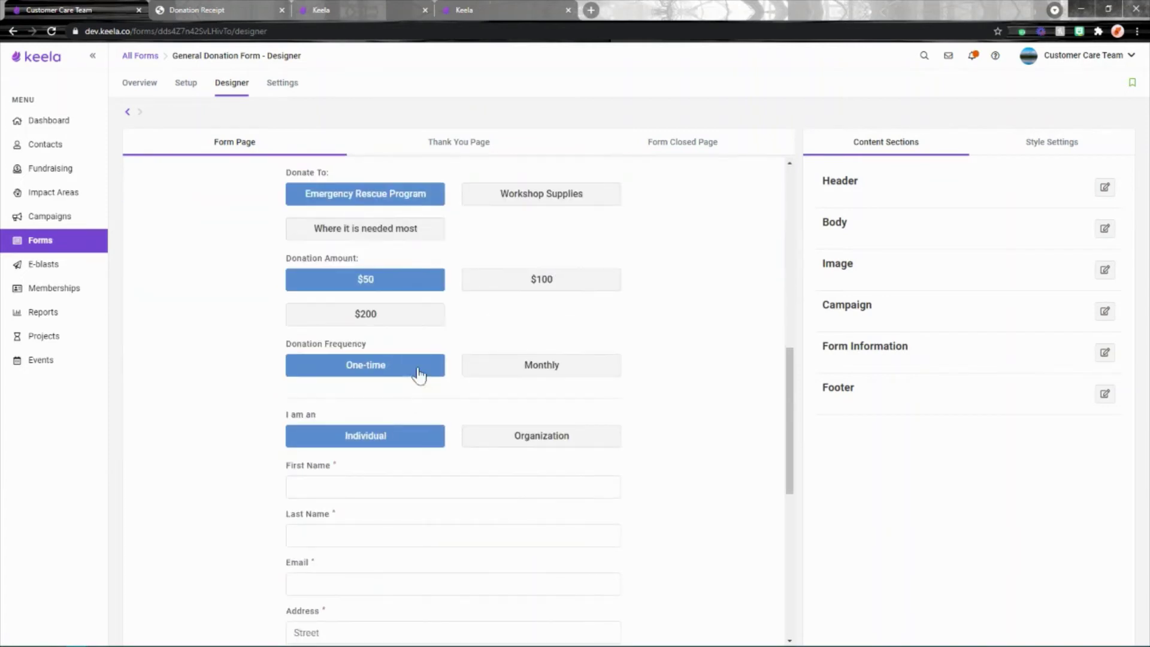
left_click(509, 198)
left_click(417, 226)
left_click(375, 193)
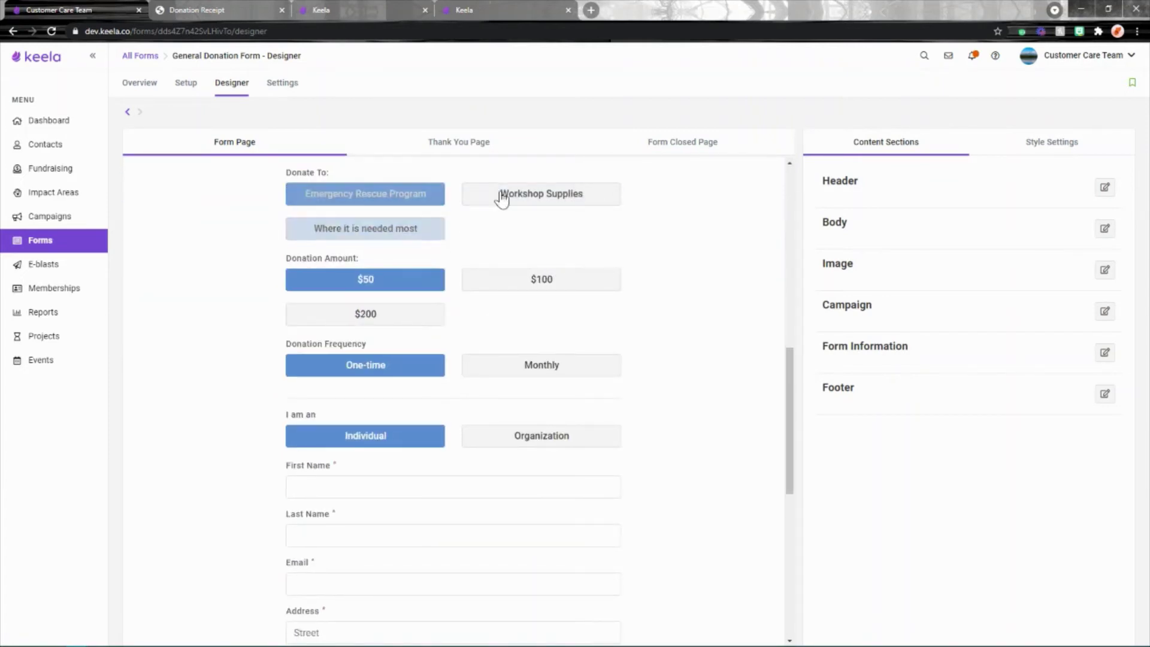
left_click(501, 196)
left_click(403, 227)
left_click(377, 193)
left_click(477, 198)
left_click(413, 229)
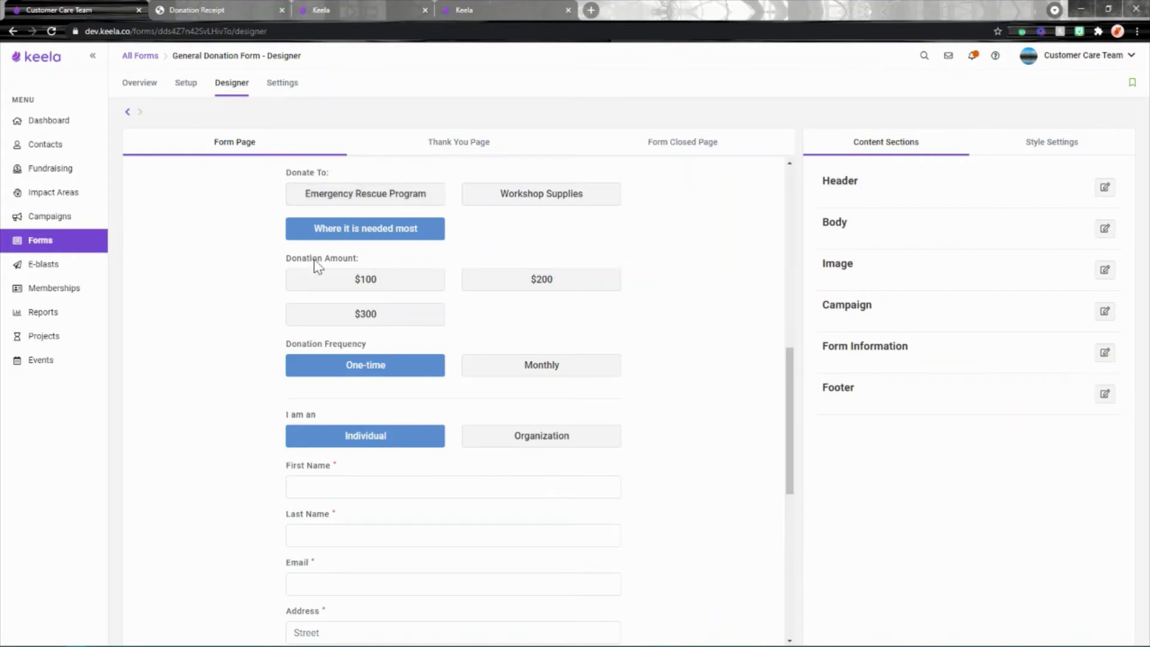
left_click(355, 202)
left_click(527, 195)
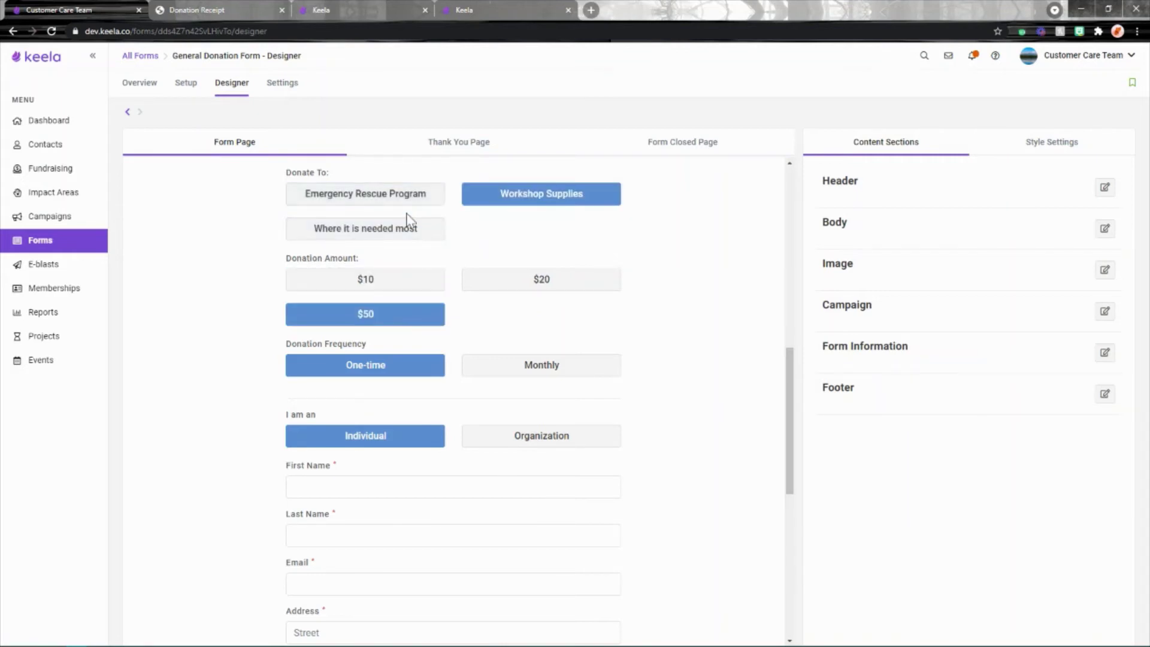
left_click(405, 226)
left_click(403, 200)
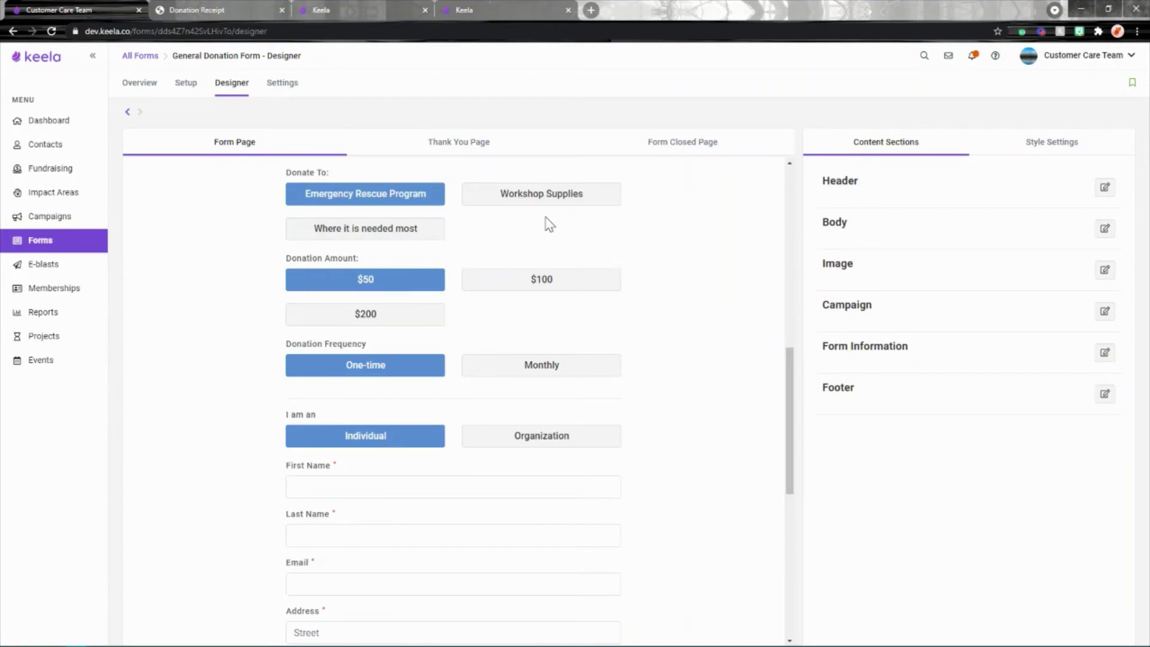